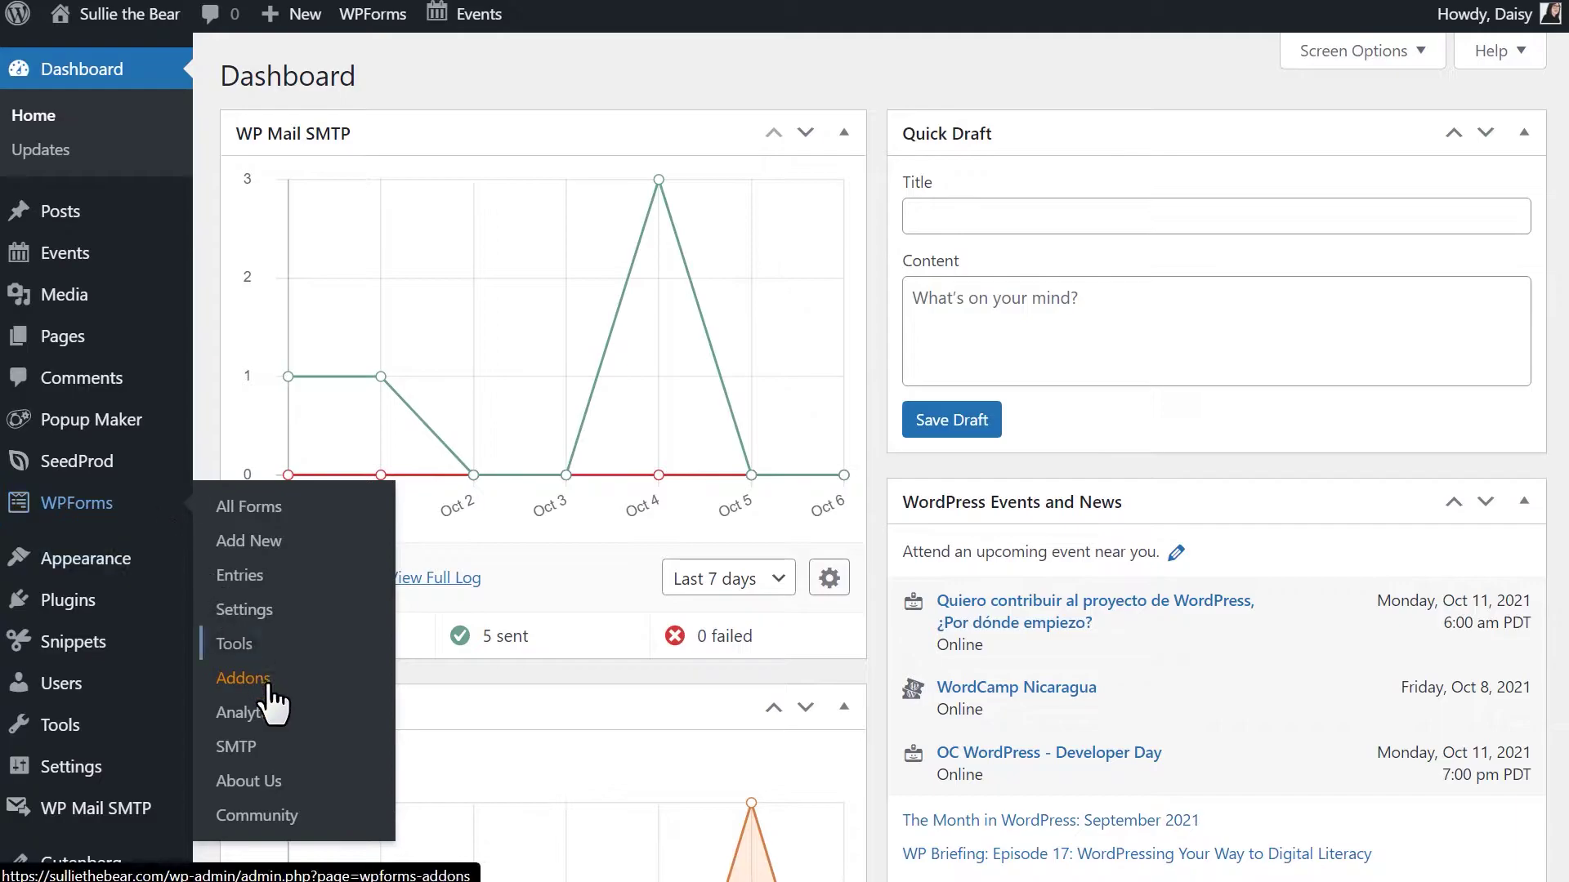
- Install the Form Pages addon from the WPForms Addons page
left_click(245, 678)
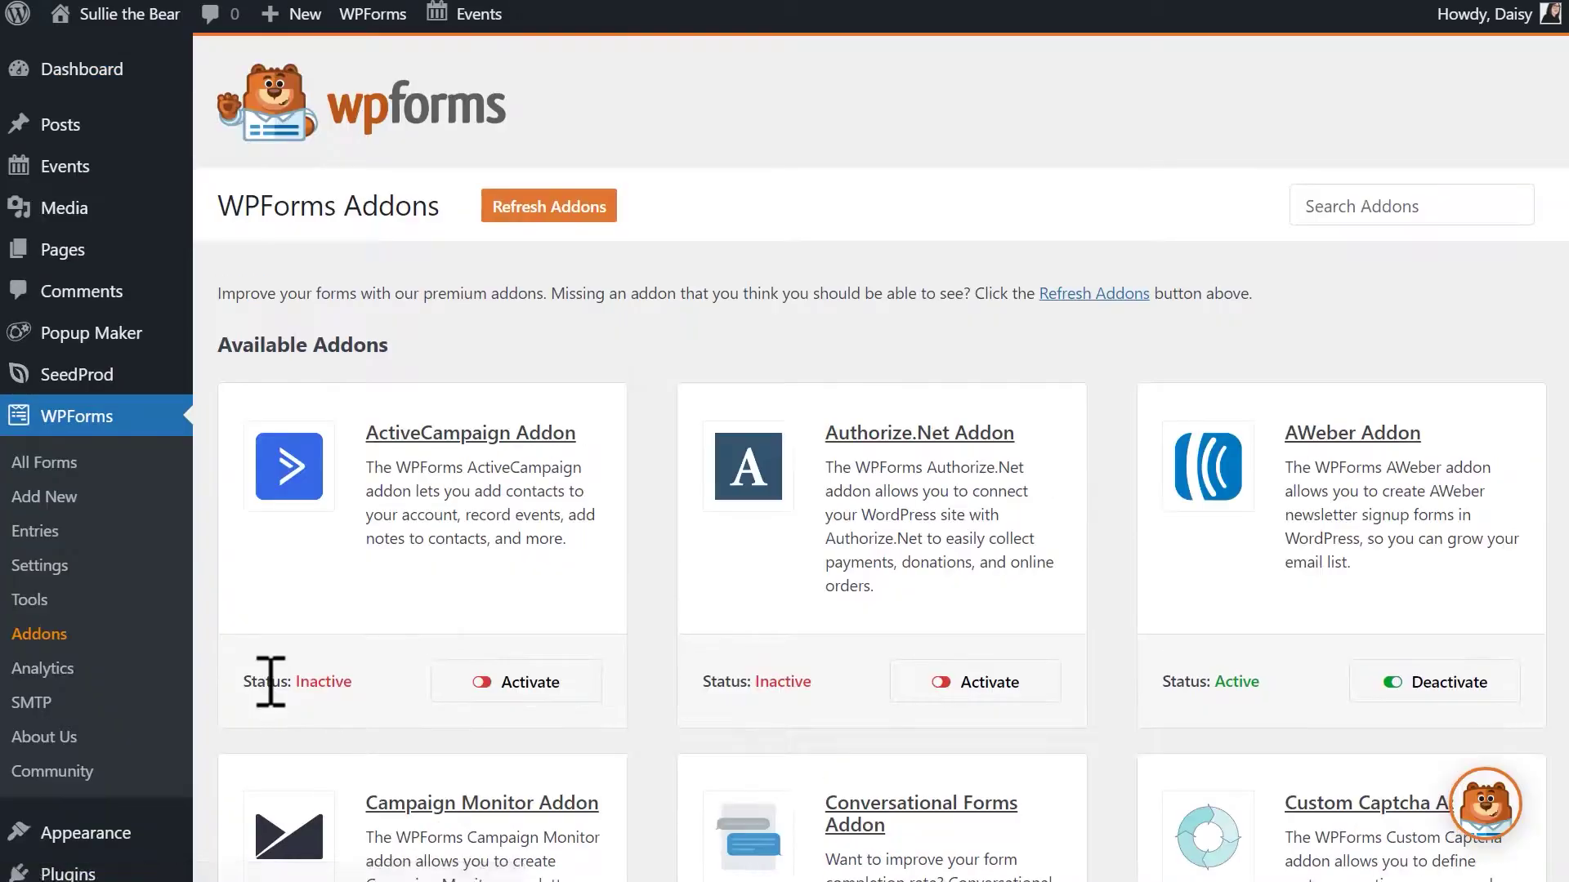
scroll(1117, 604, "down", 6)
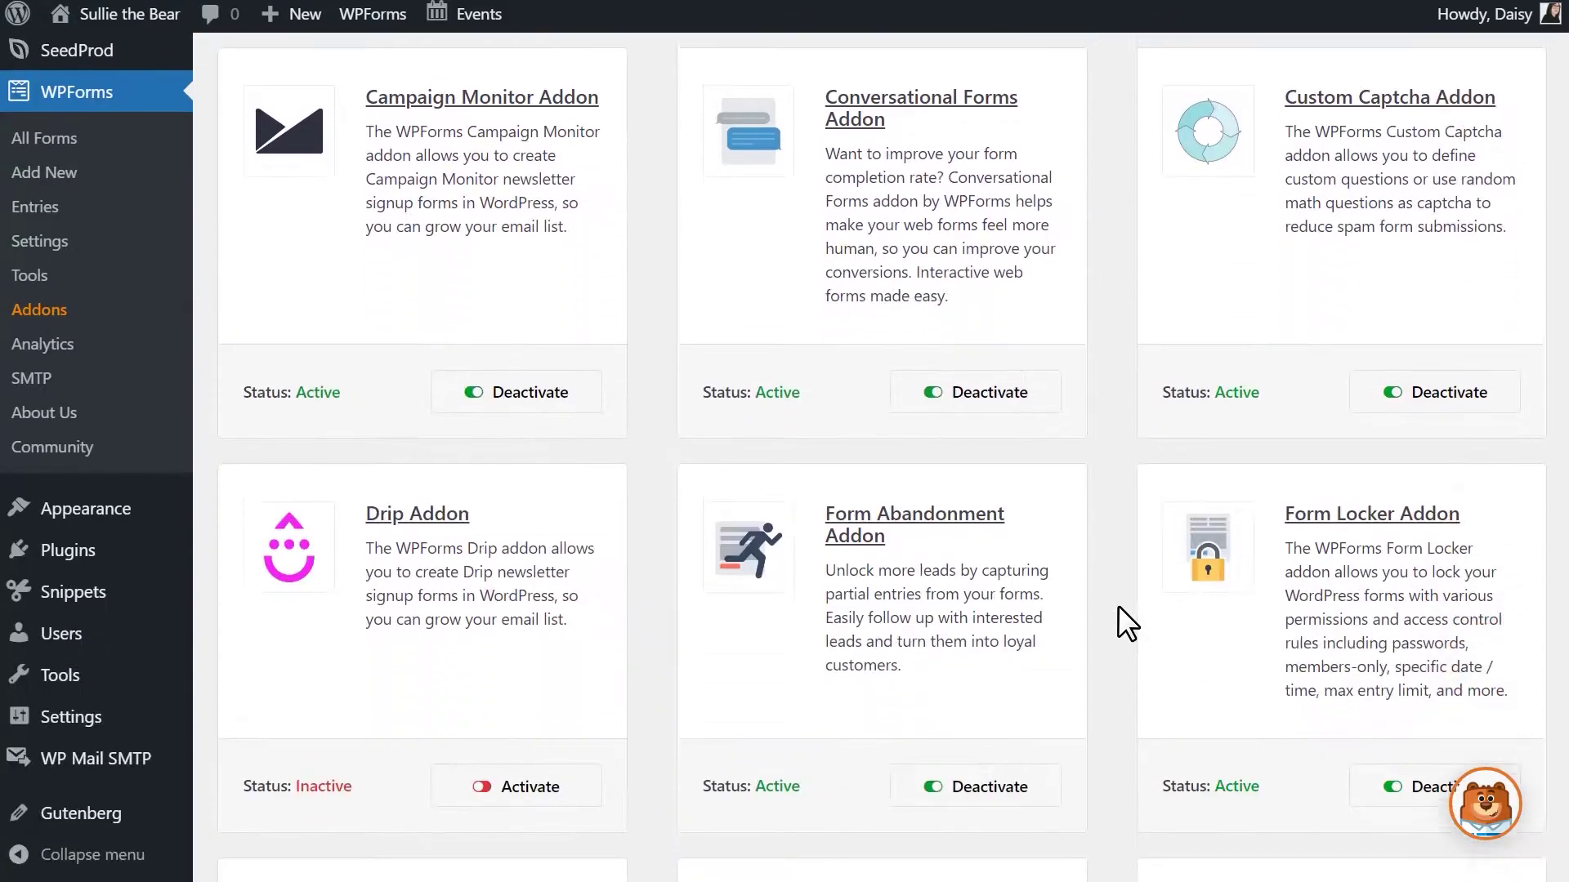
scroll(1117, 604, "down", 1)
scroll(1118, 604, "down", 5)
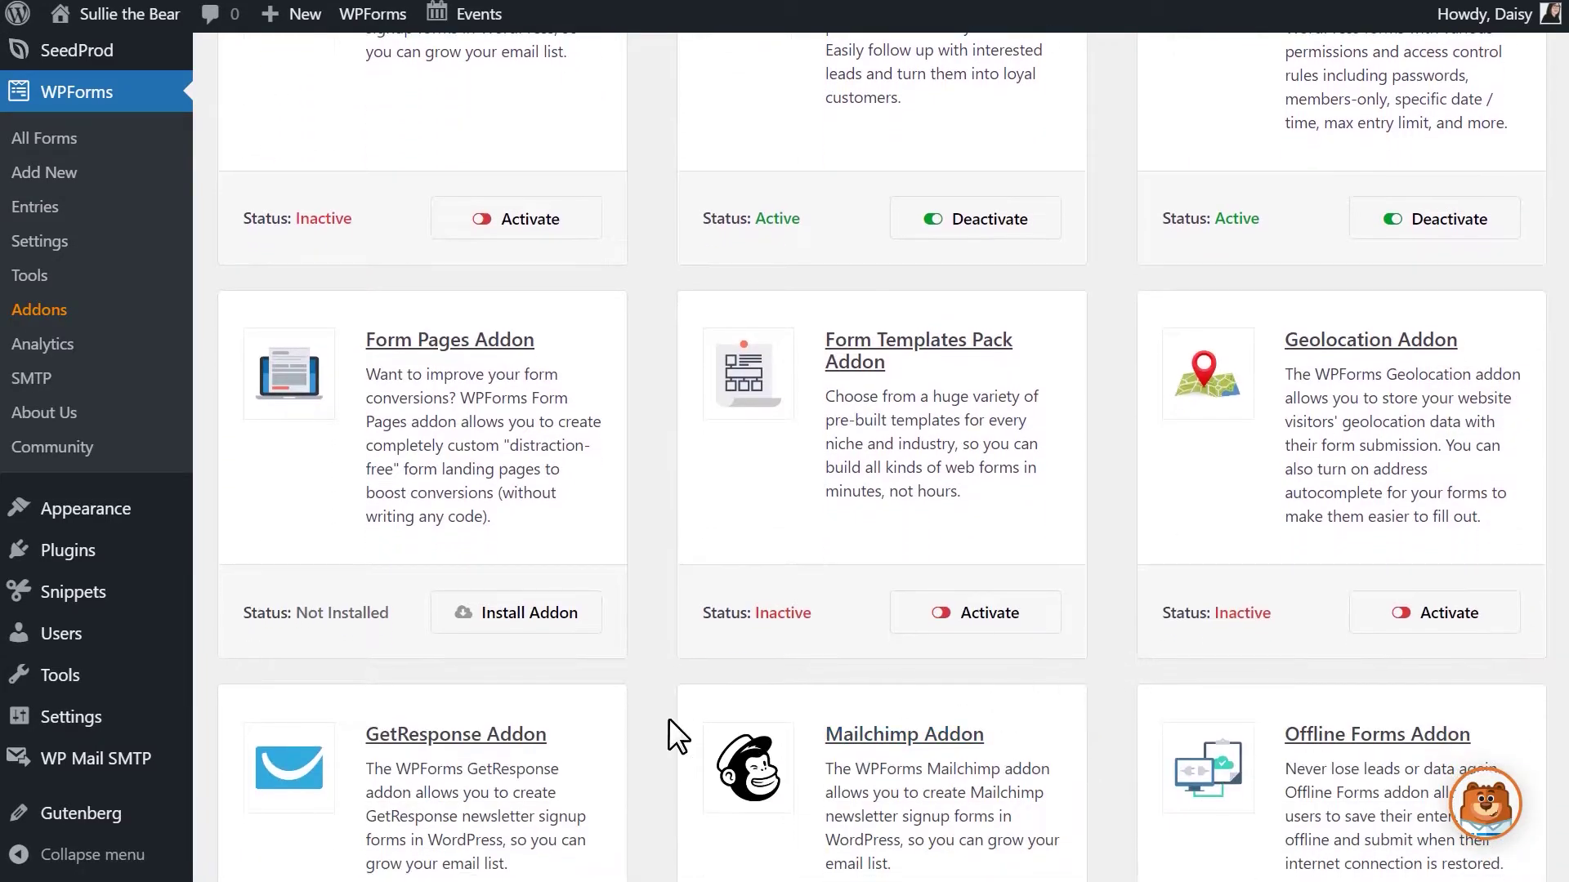
left_click(597, 634)
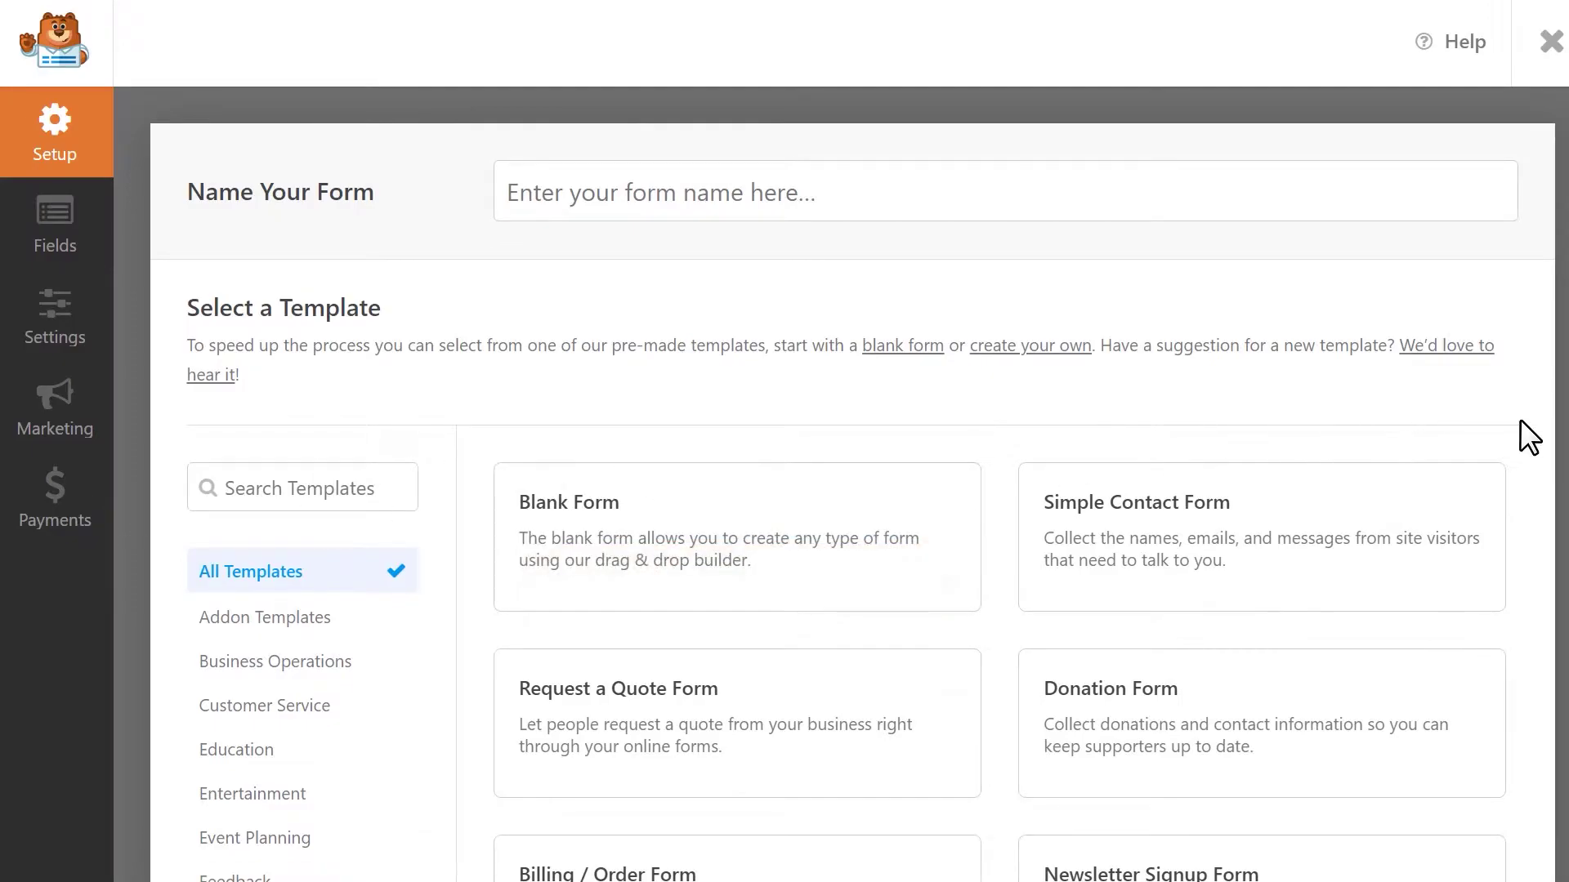
scroll(1527, 434, "down", 6)
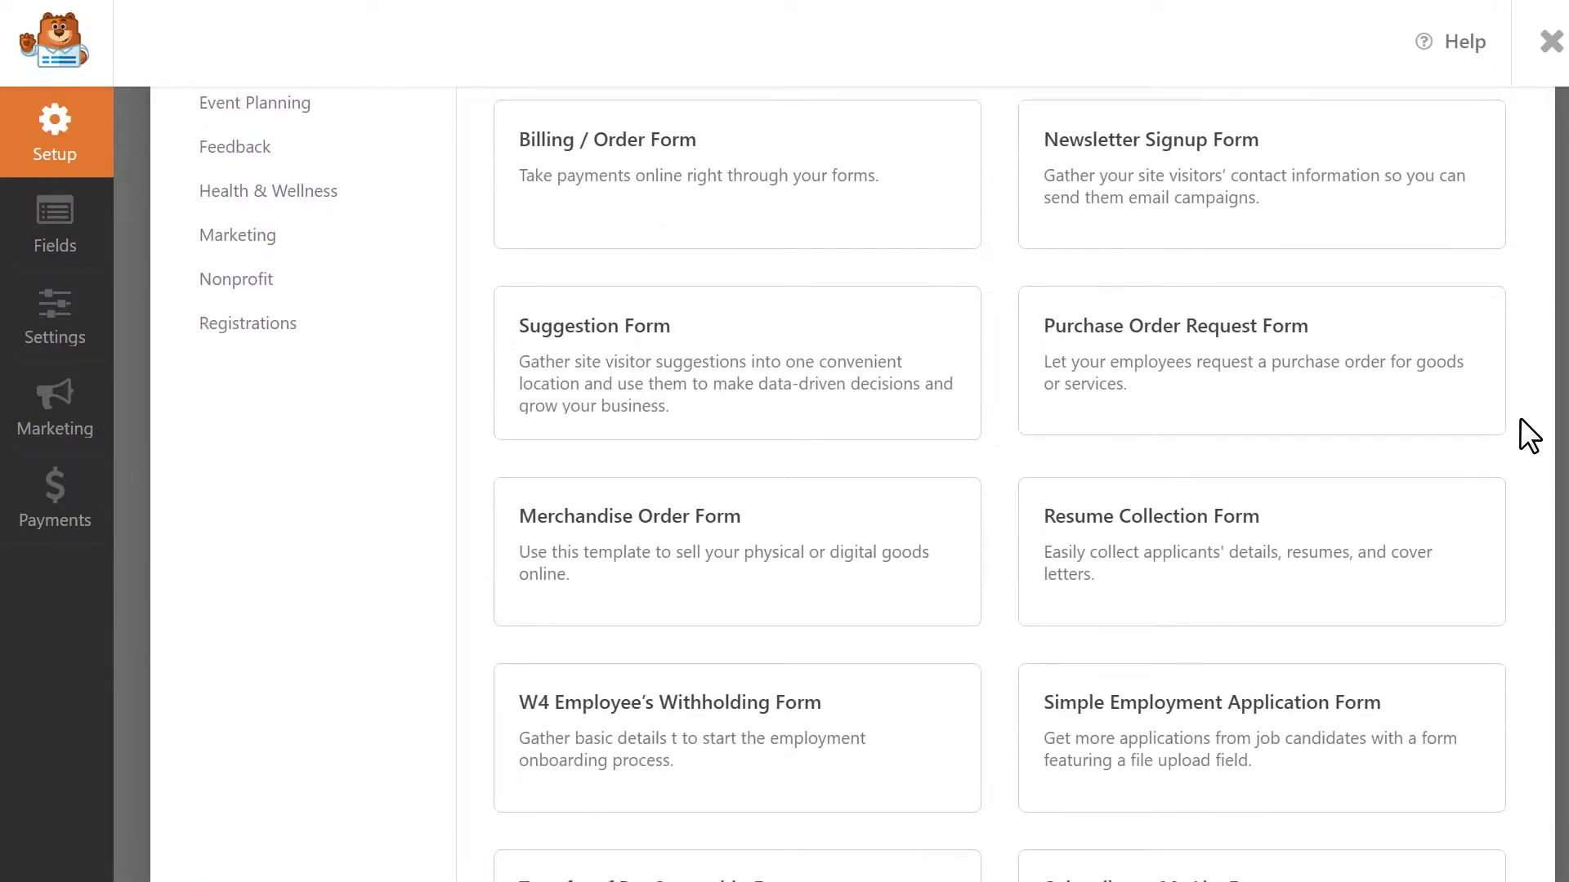
scroll(1528, 434, "up", 6)
scroll(1527, 434, "up", 4)
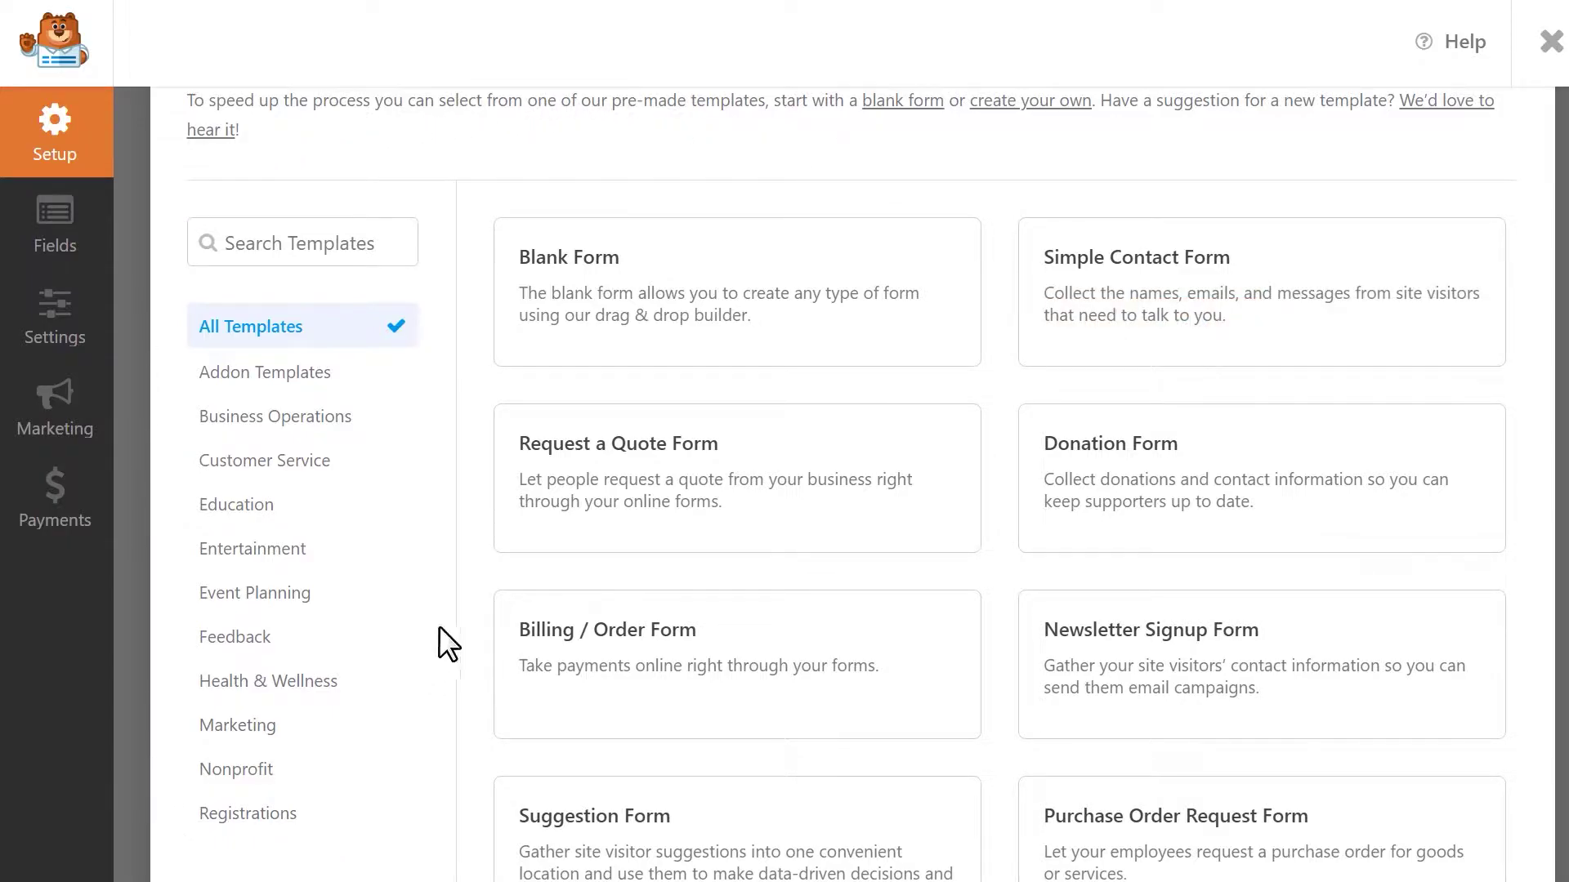
left_click(374, 240)
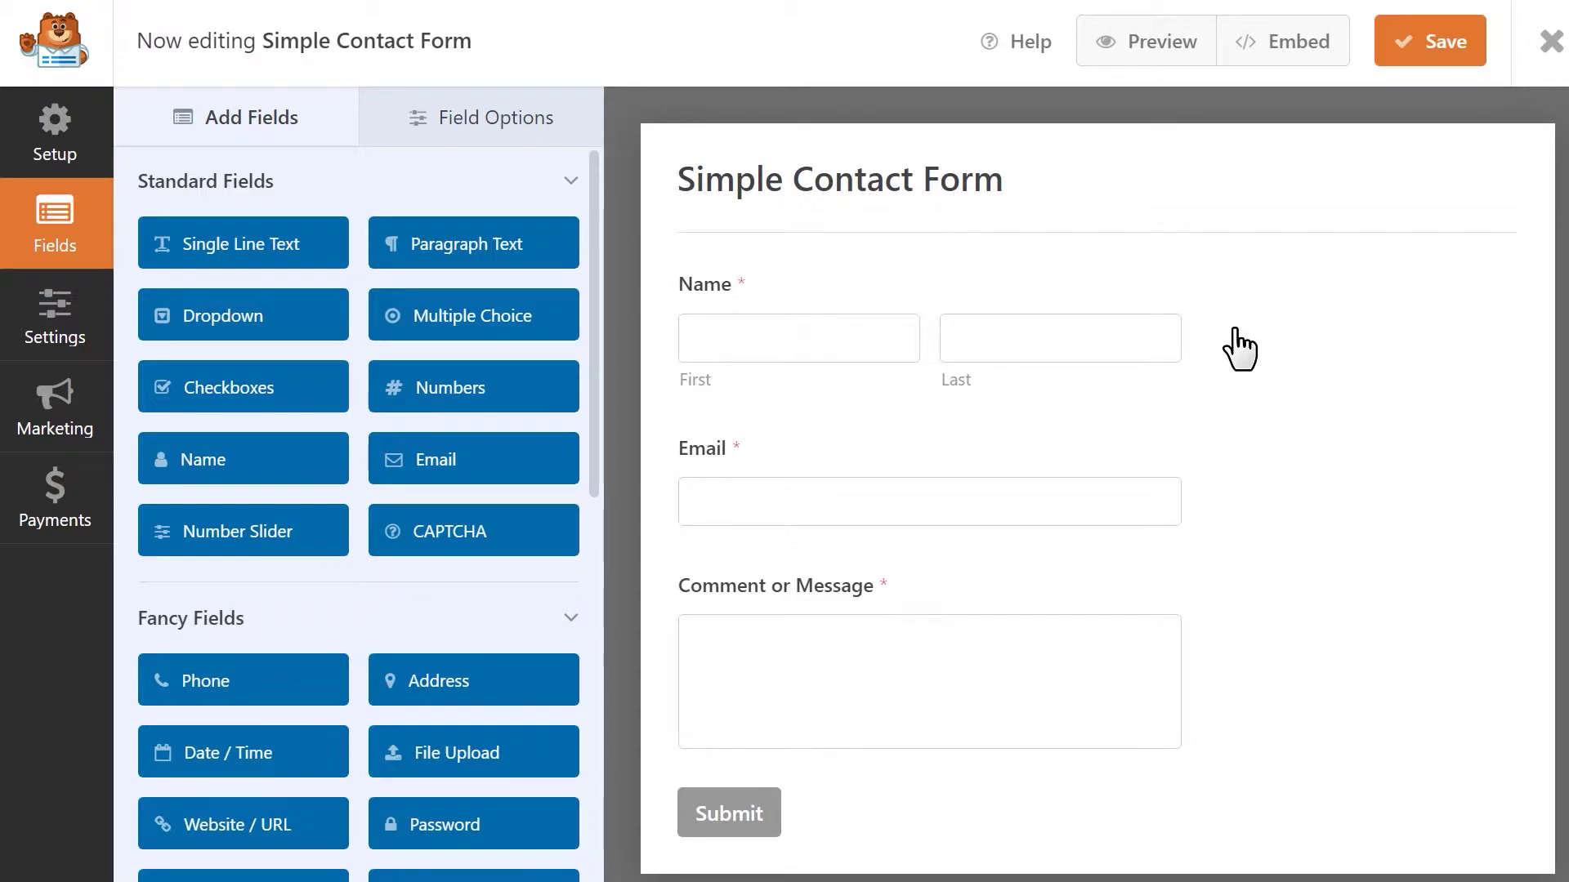
- Add, reposition, then delete a Single Line Text field, leaving Name, Email and Comment
left_click(313, 244)
left_click_drag(313, 244, 850, 404)
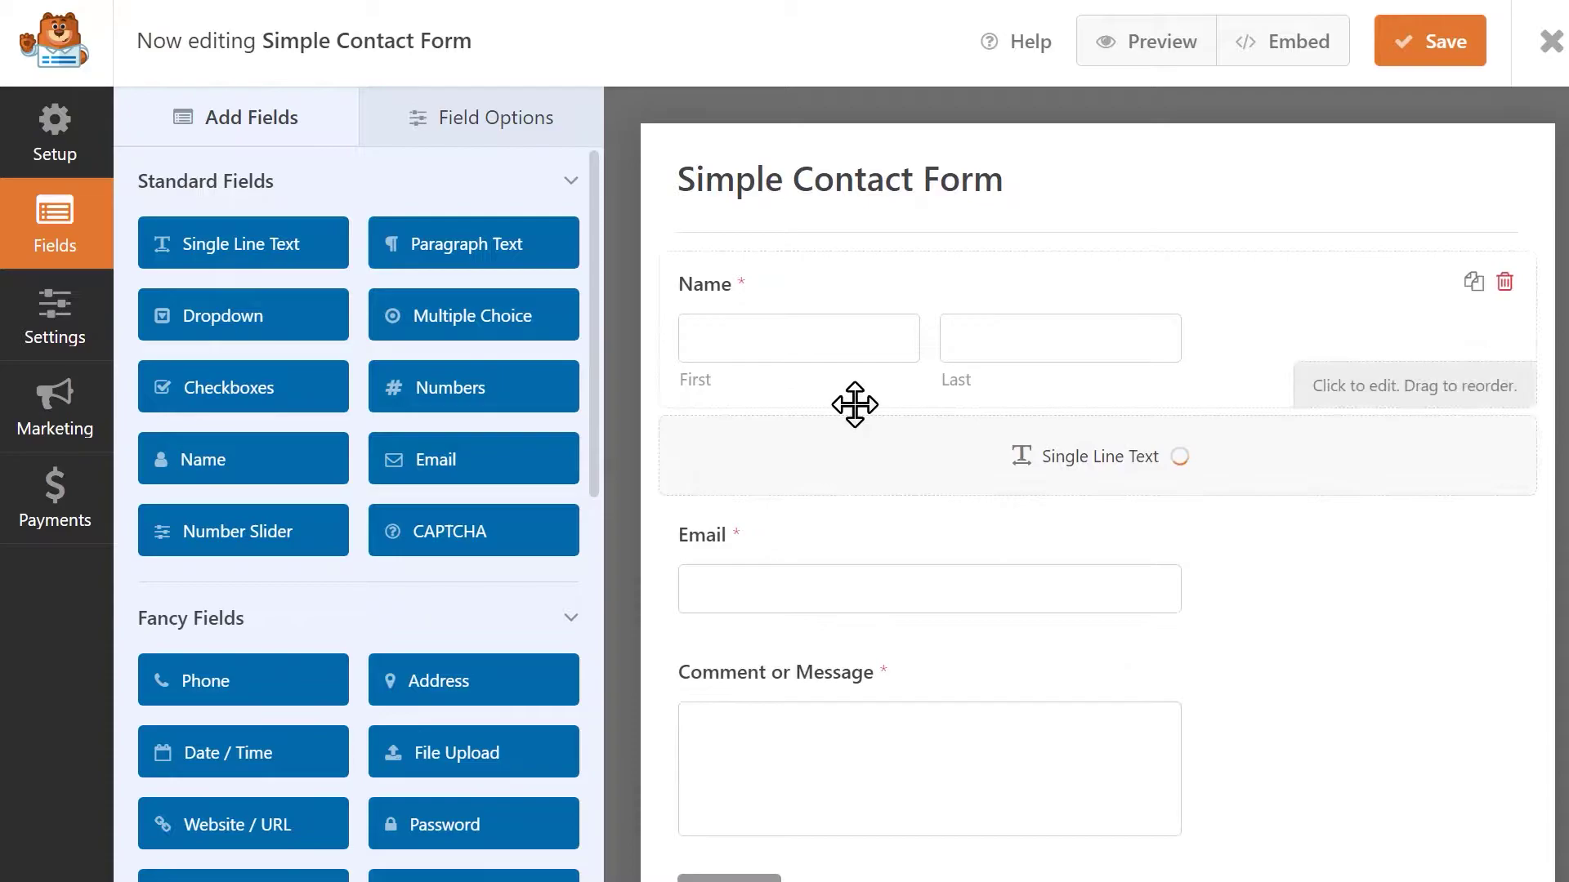
left_click_drag(879, 588, 865, 425)
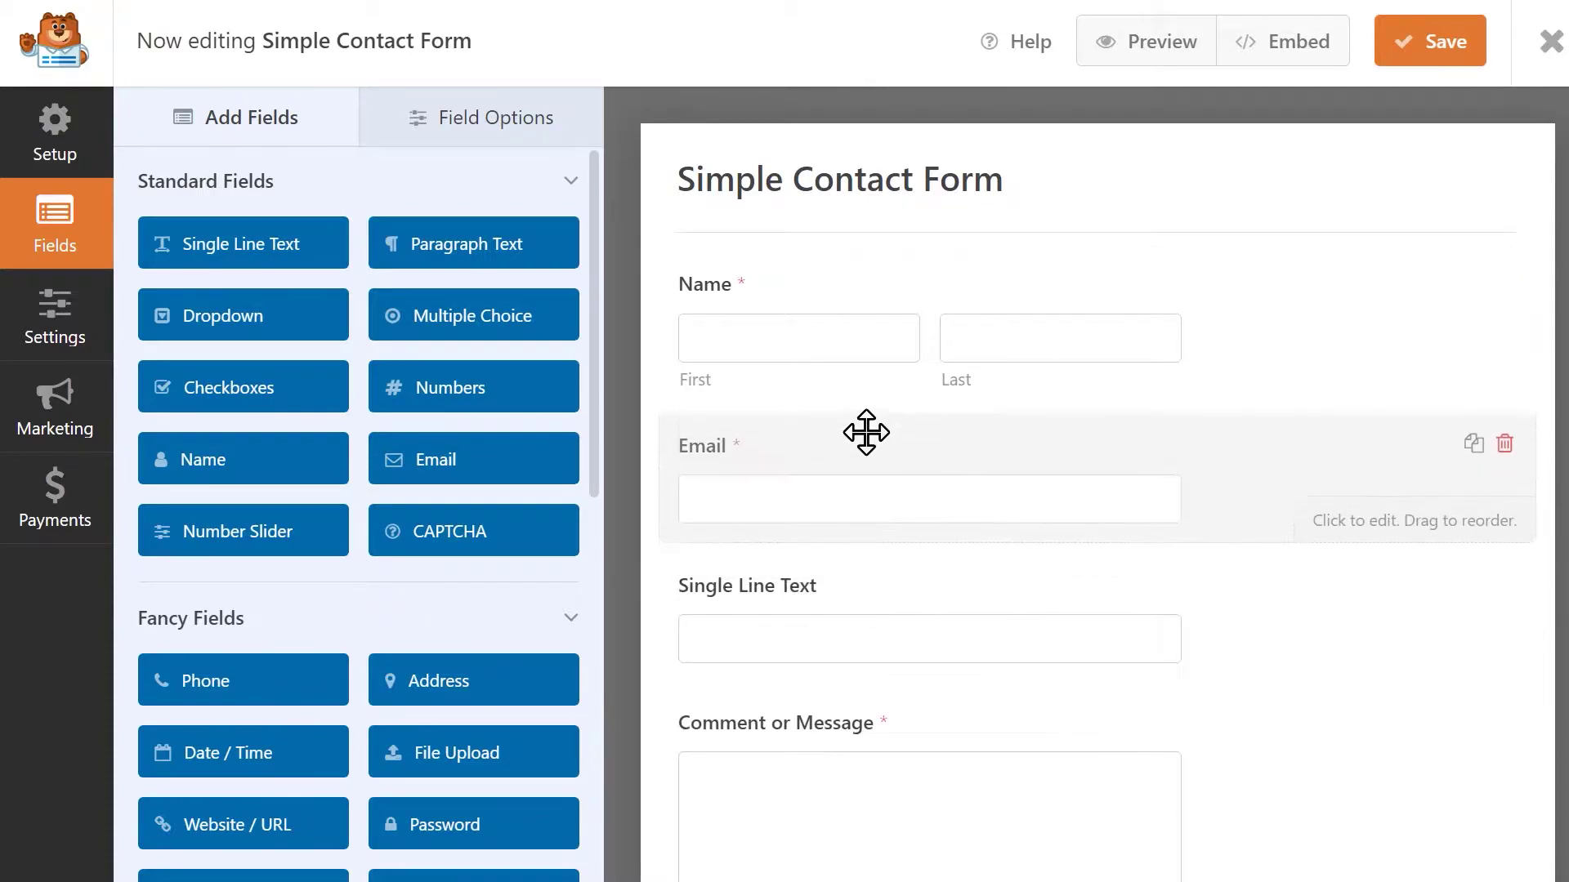
mouse_move(1096, 616)
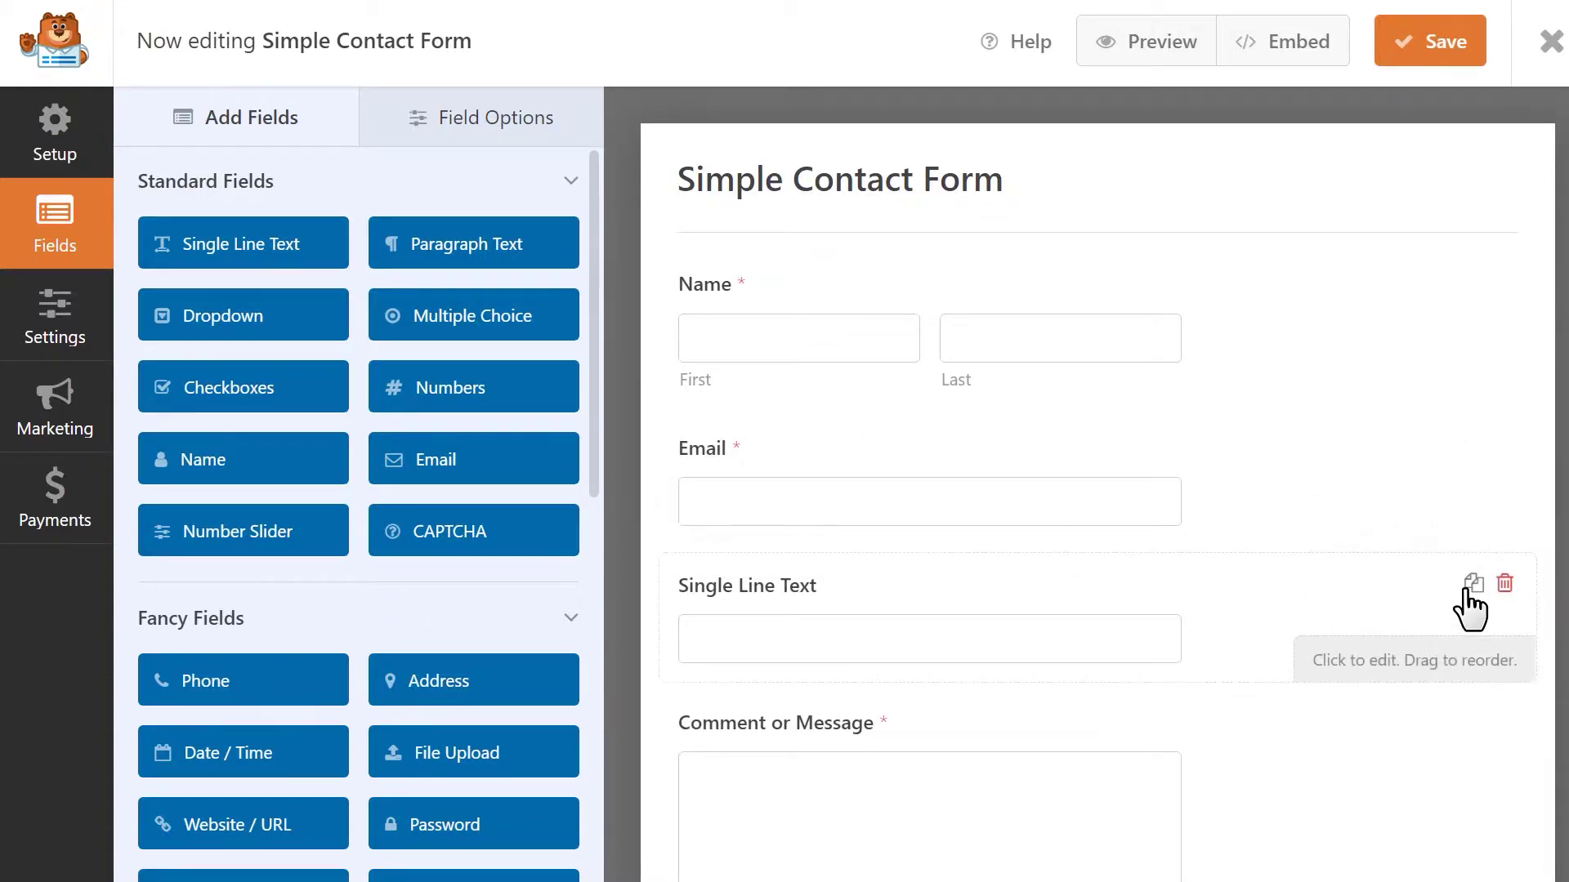
left_click(1505, 585)
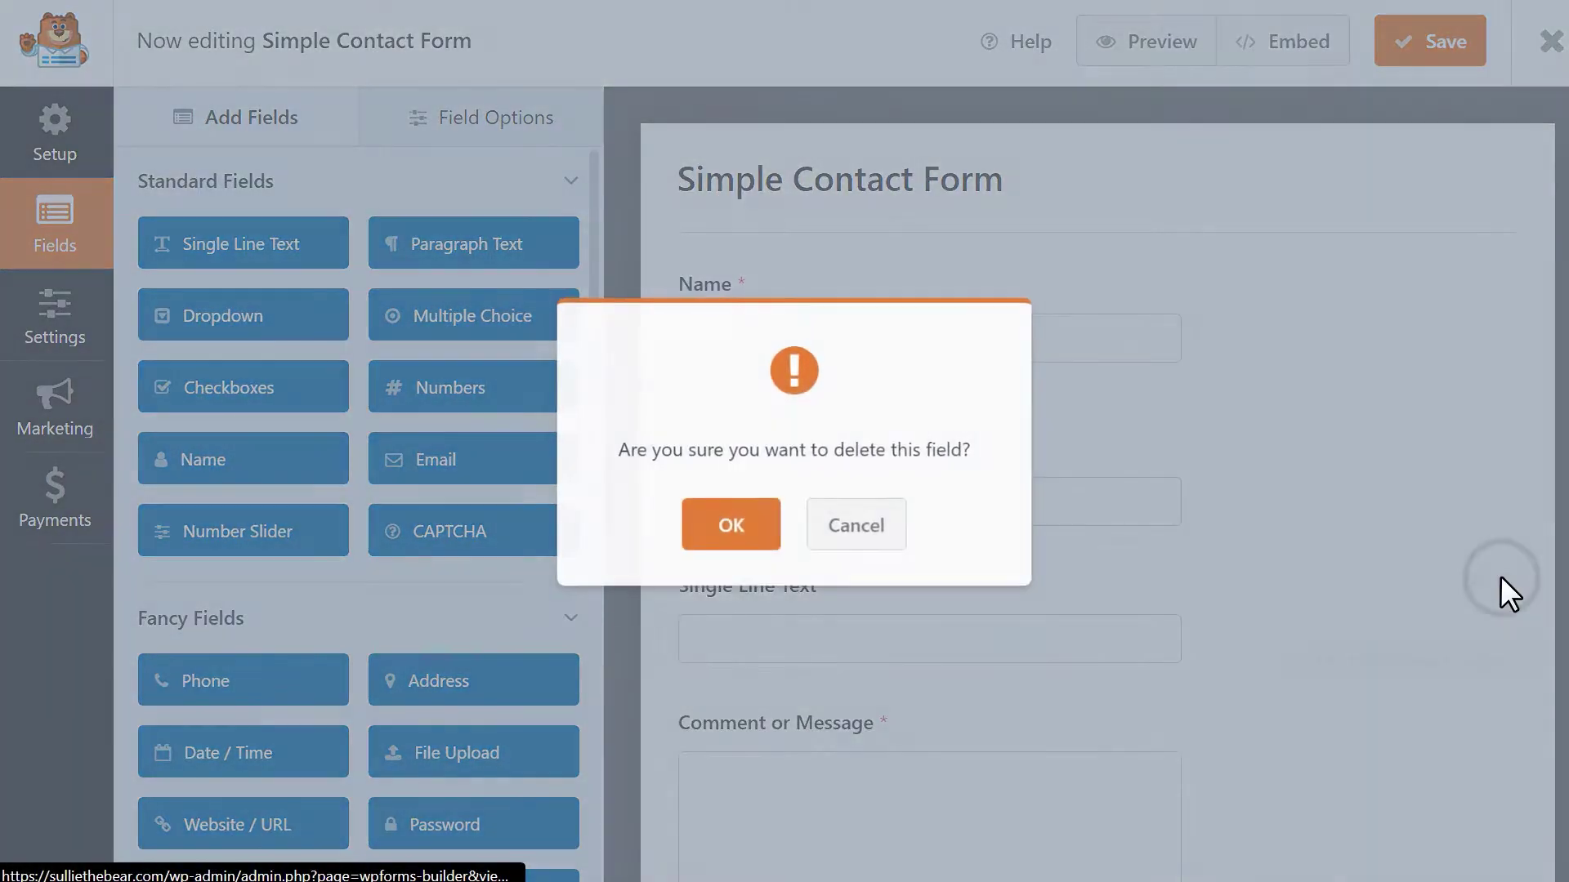
left_click(746, 515)
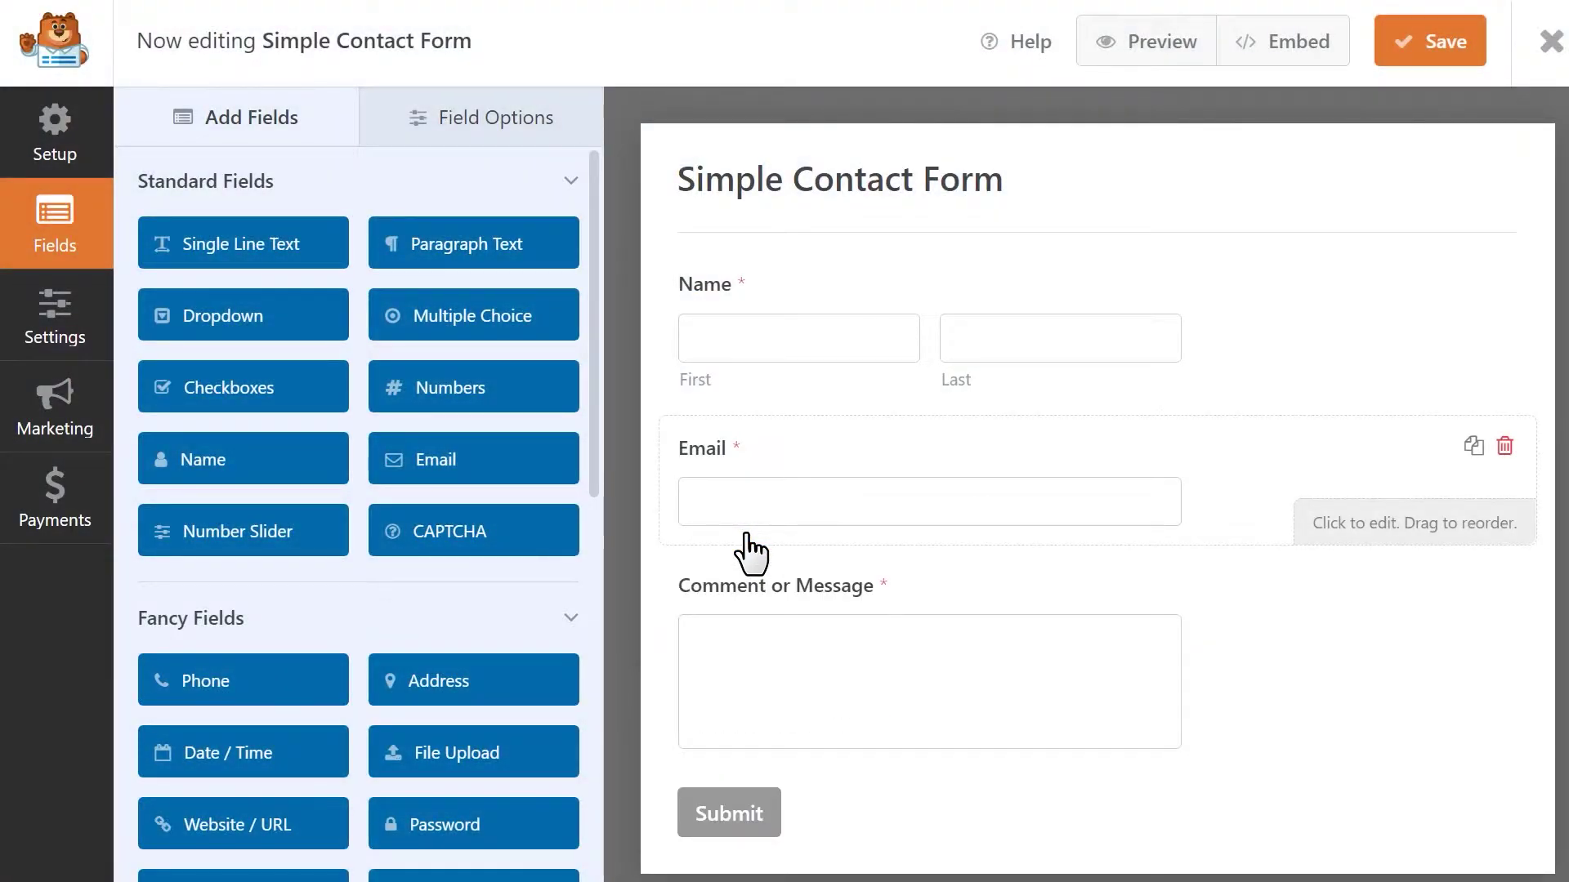
left_click(55, 319)
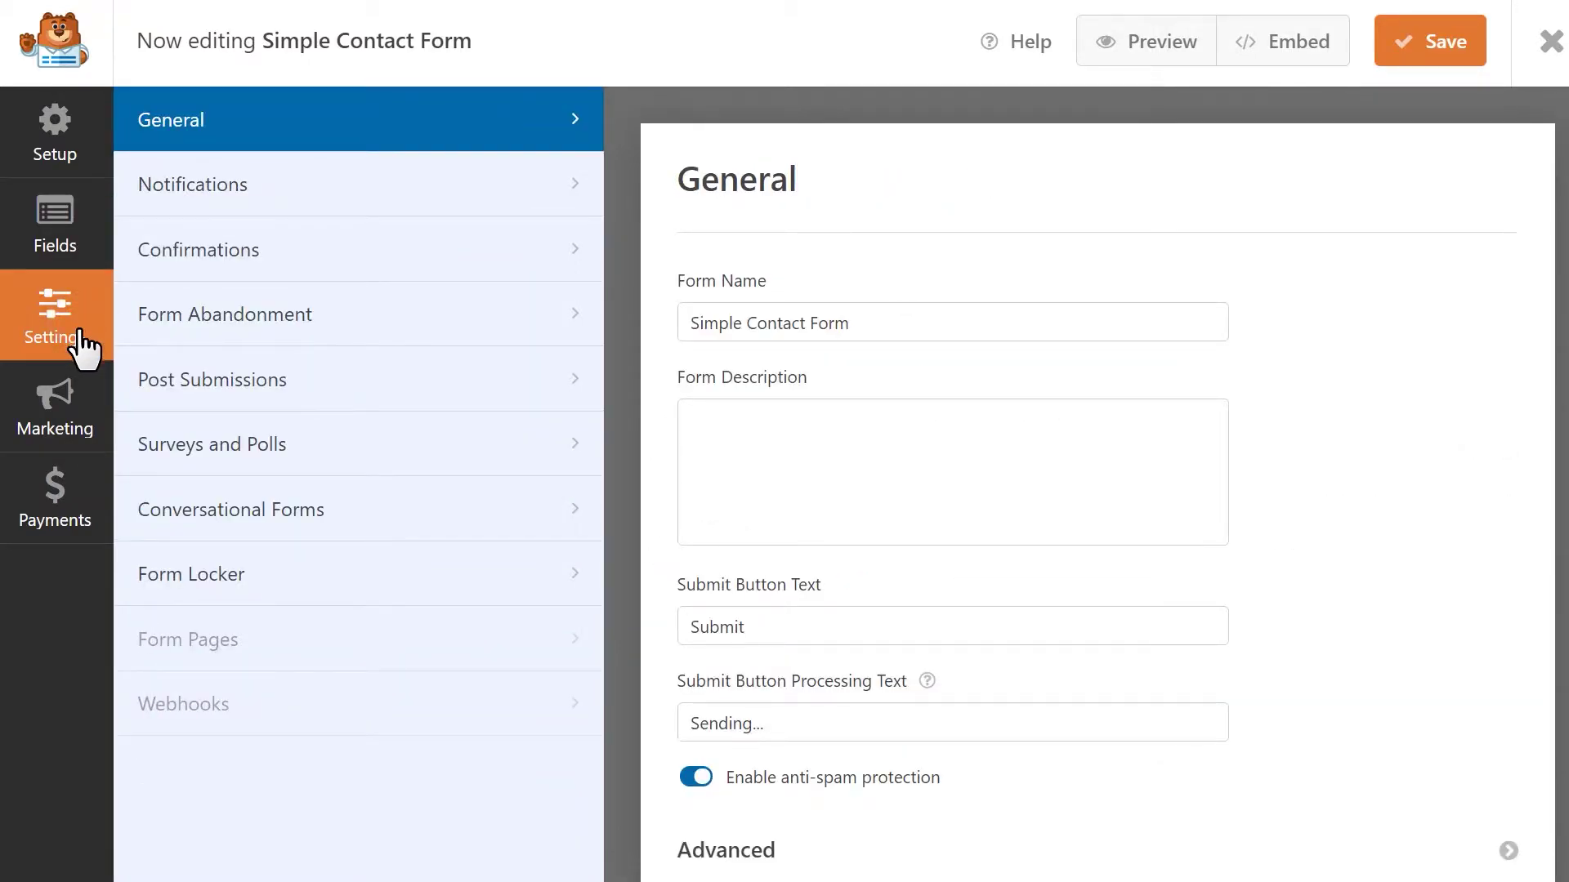
- Install and activate the Form Pages addon from Settings, then save and reload the builder
left_click(491, 639)
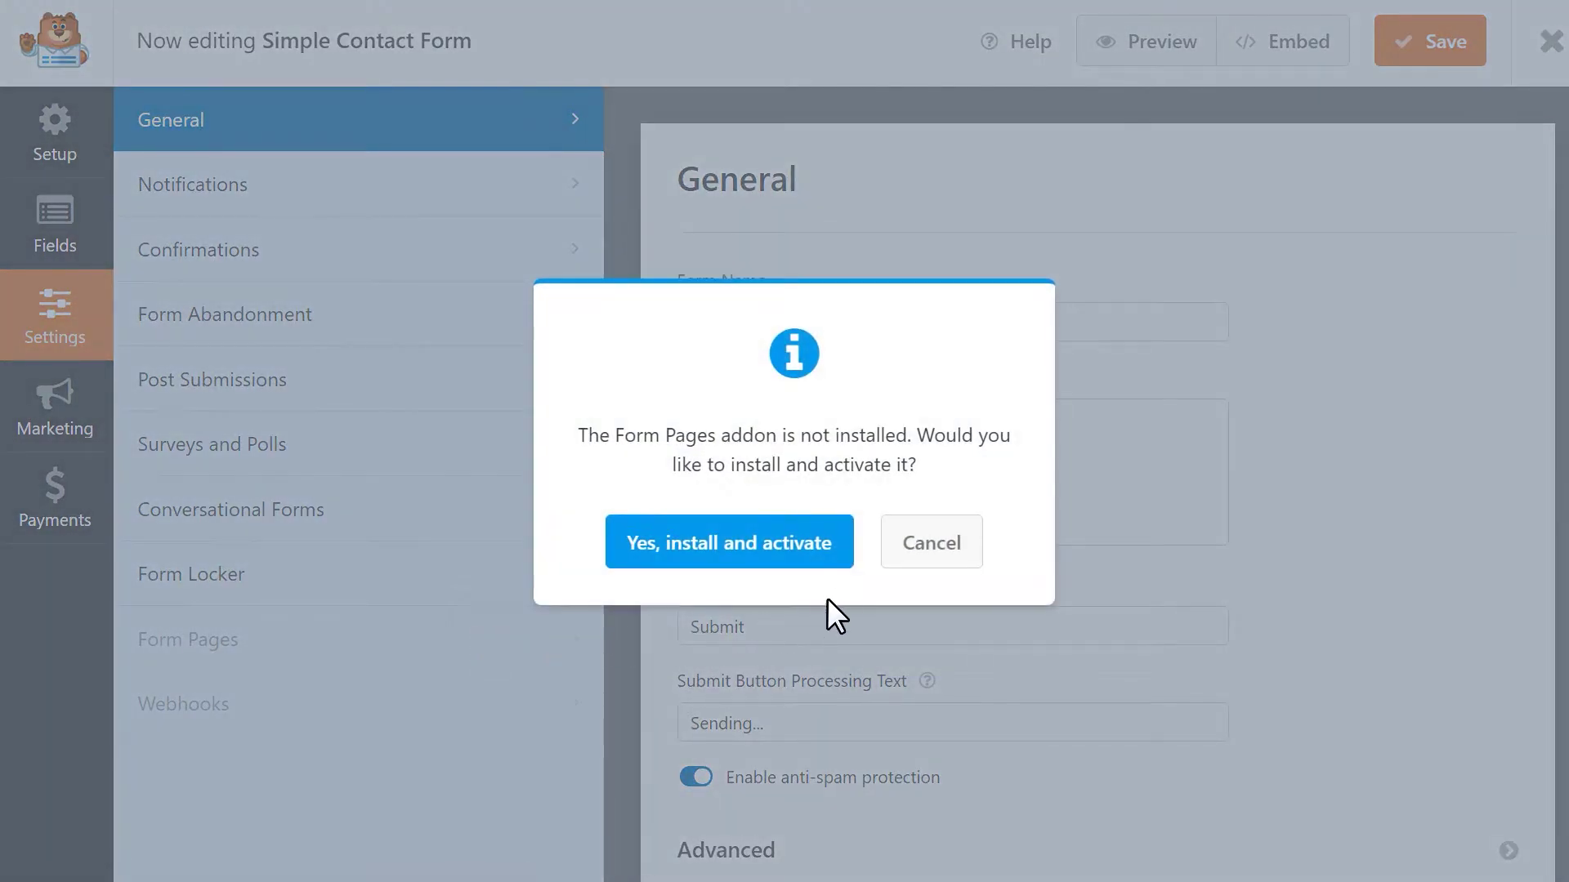
left_click(846, 552)
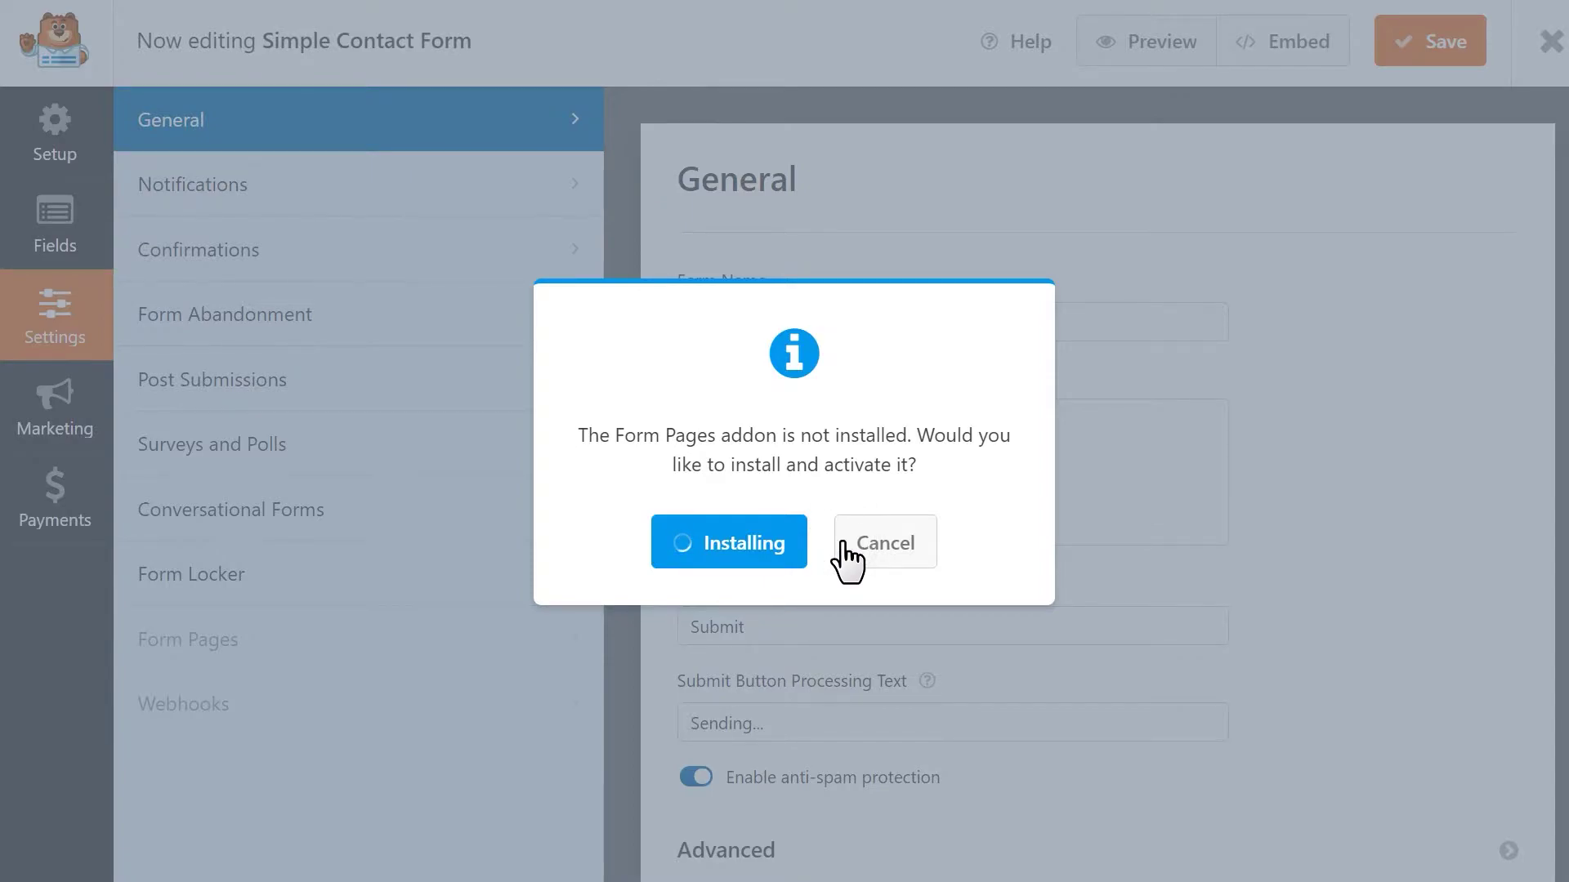
left_click(828, 573)
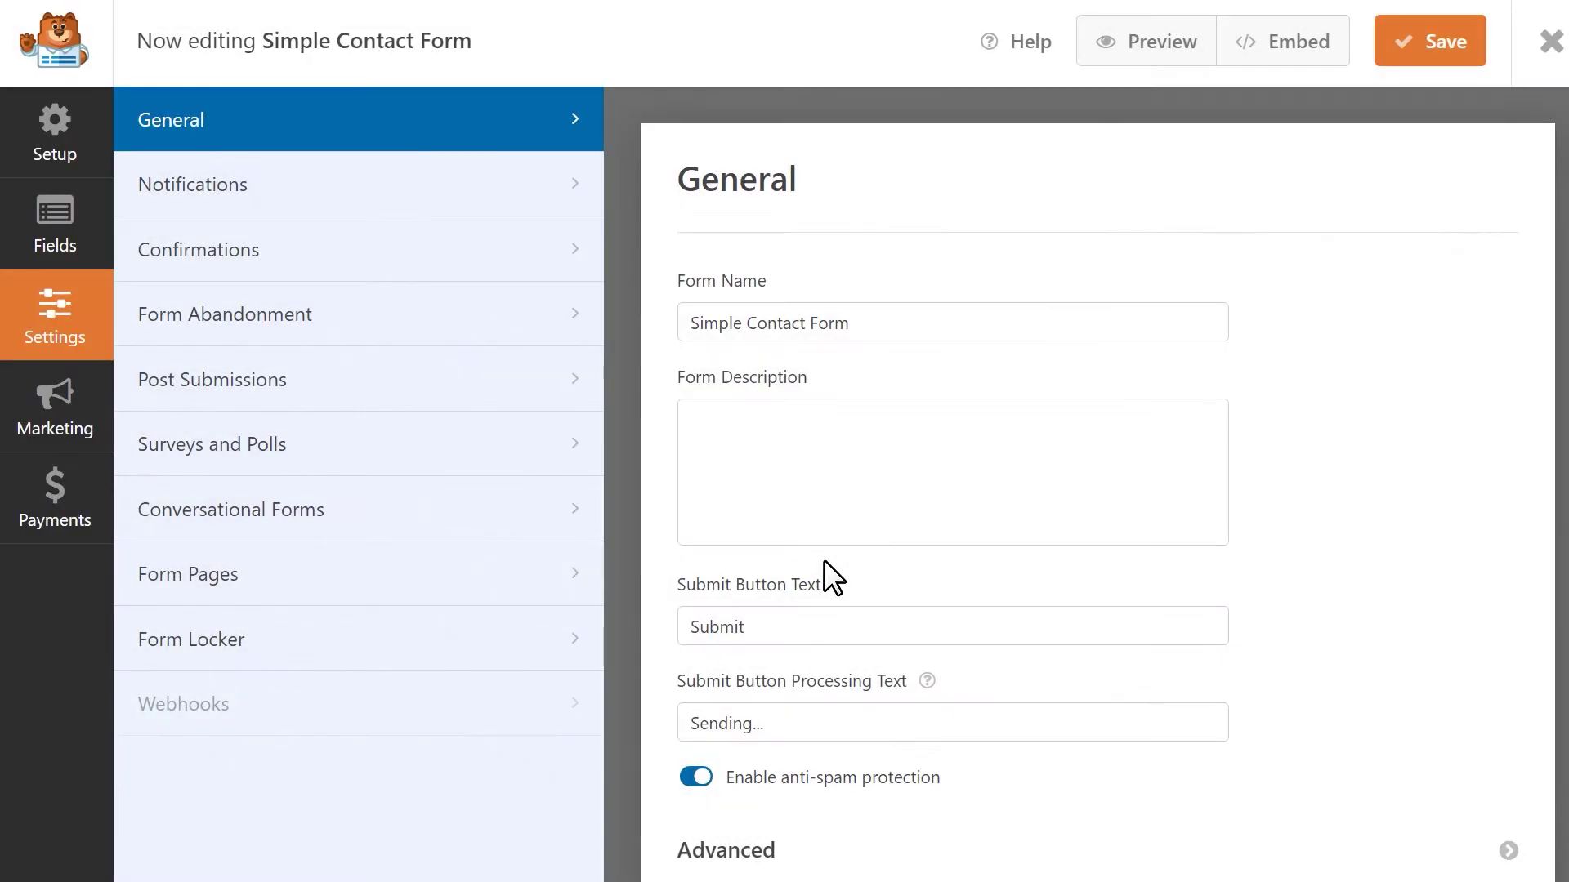
- Enable Form Page Mode with title 'Contact Form' and message 'Please use this form to contact us!'
left_click(497, 574)
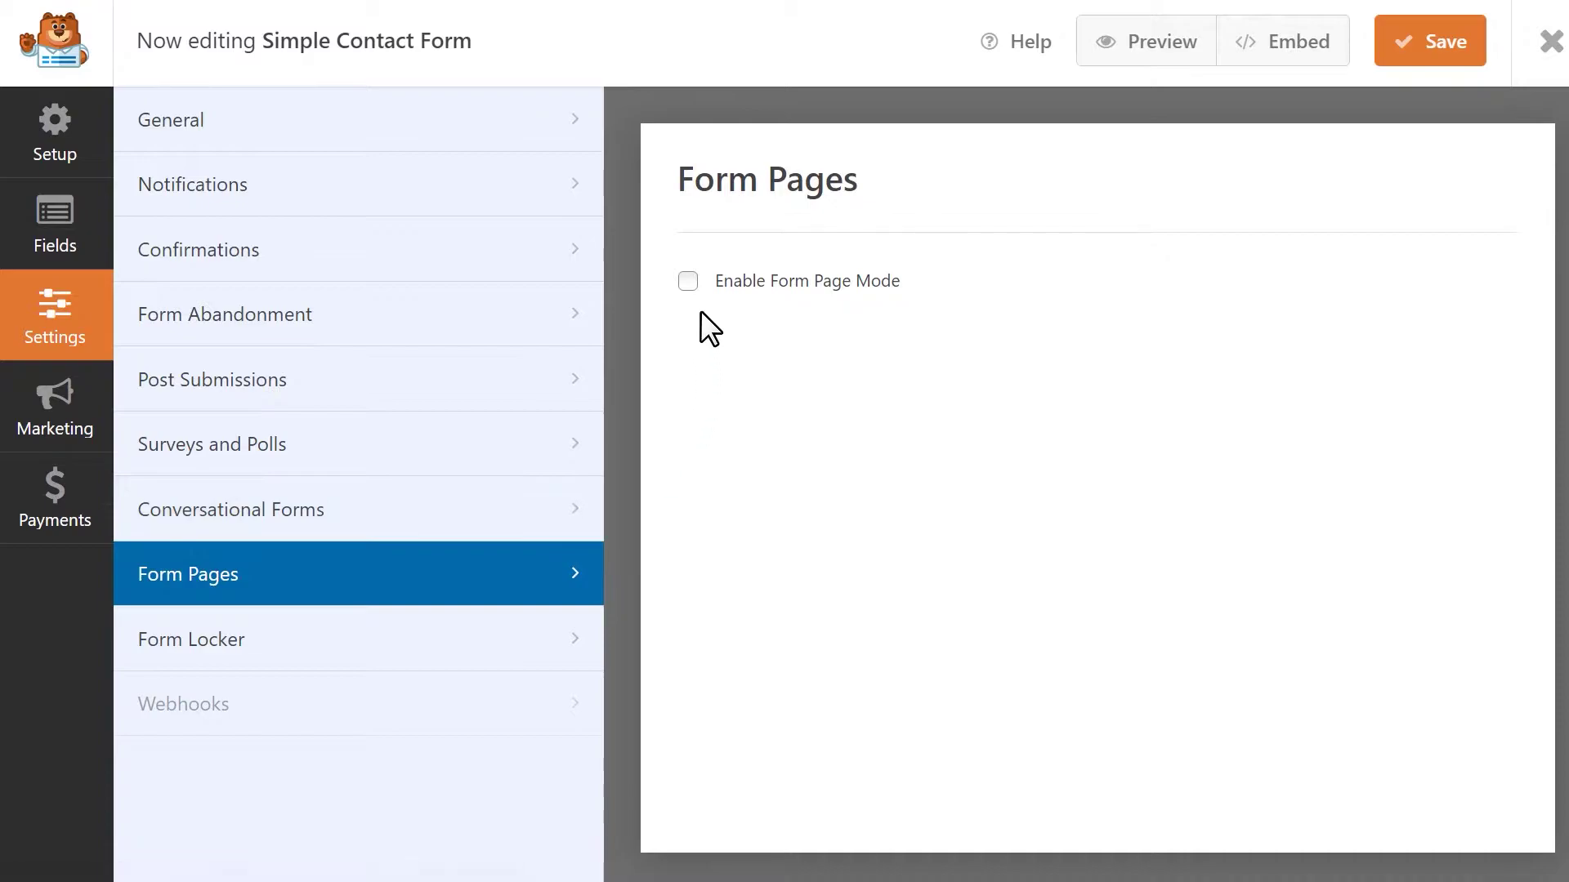
left_click(688, 280)
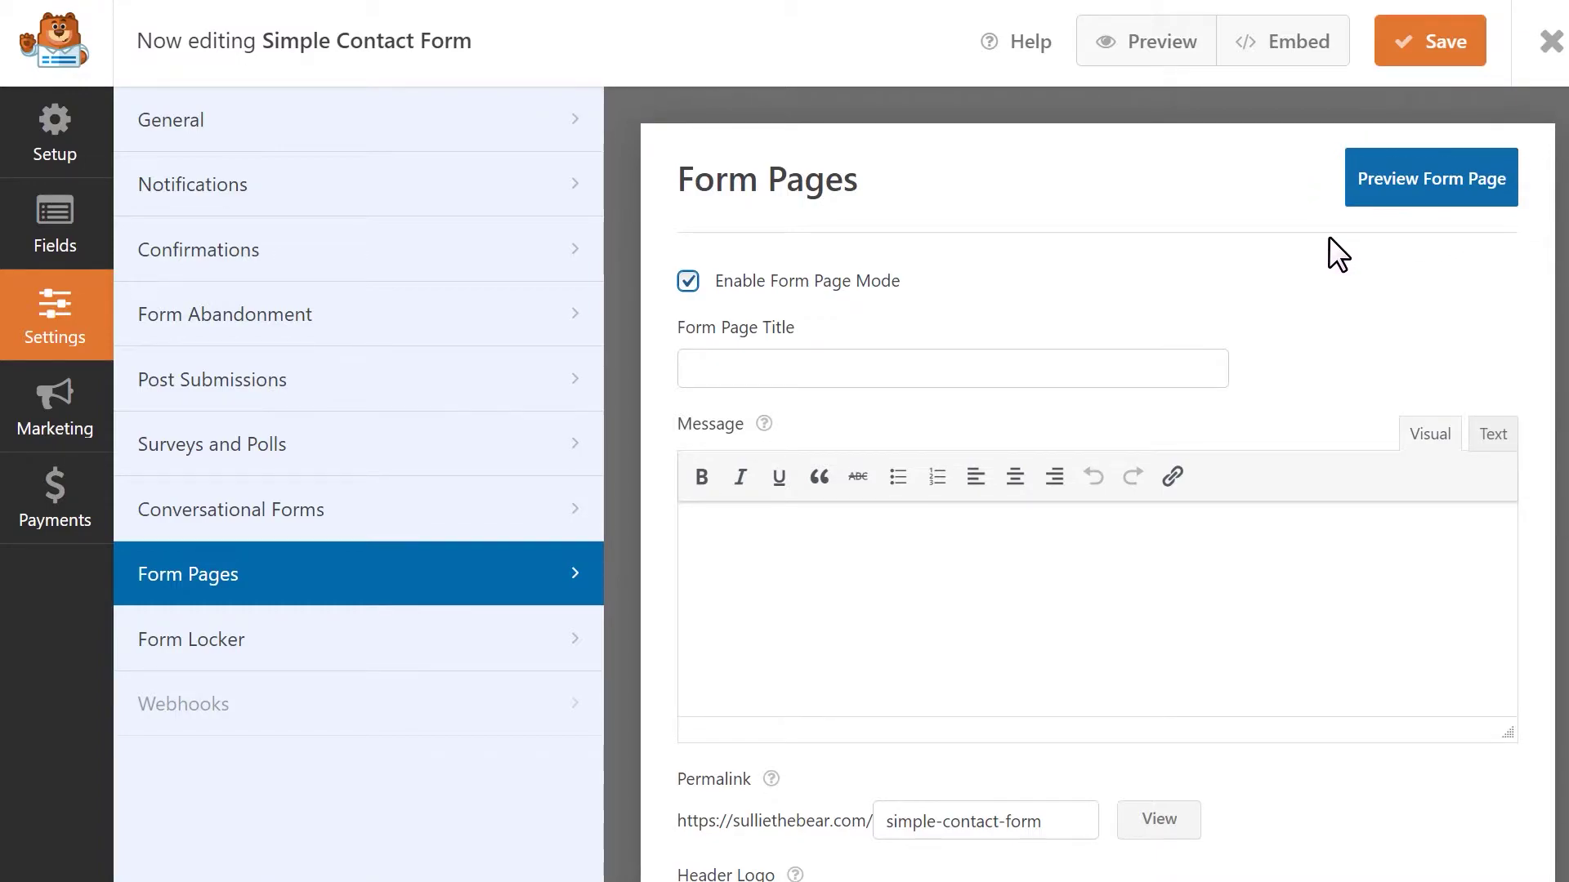
left_click(1103, 368)
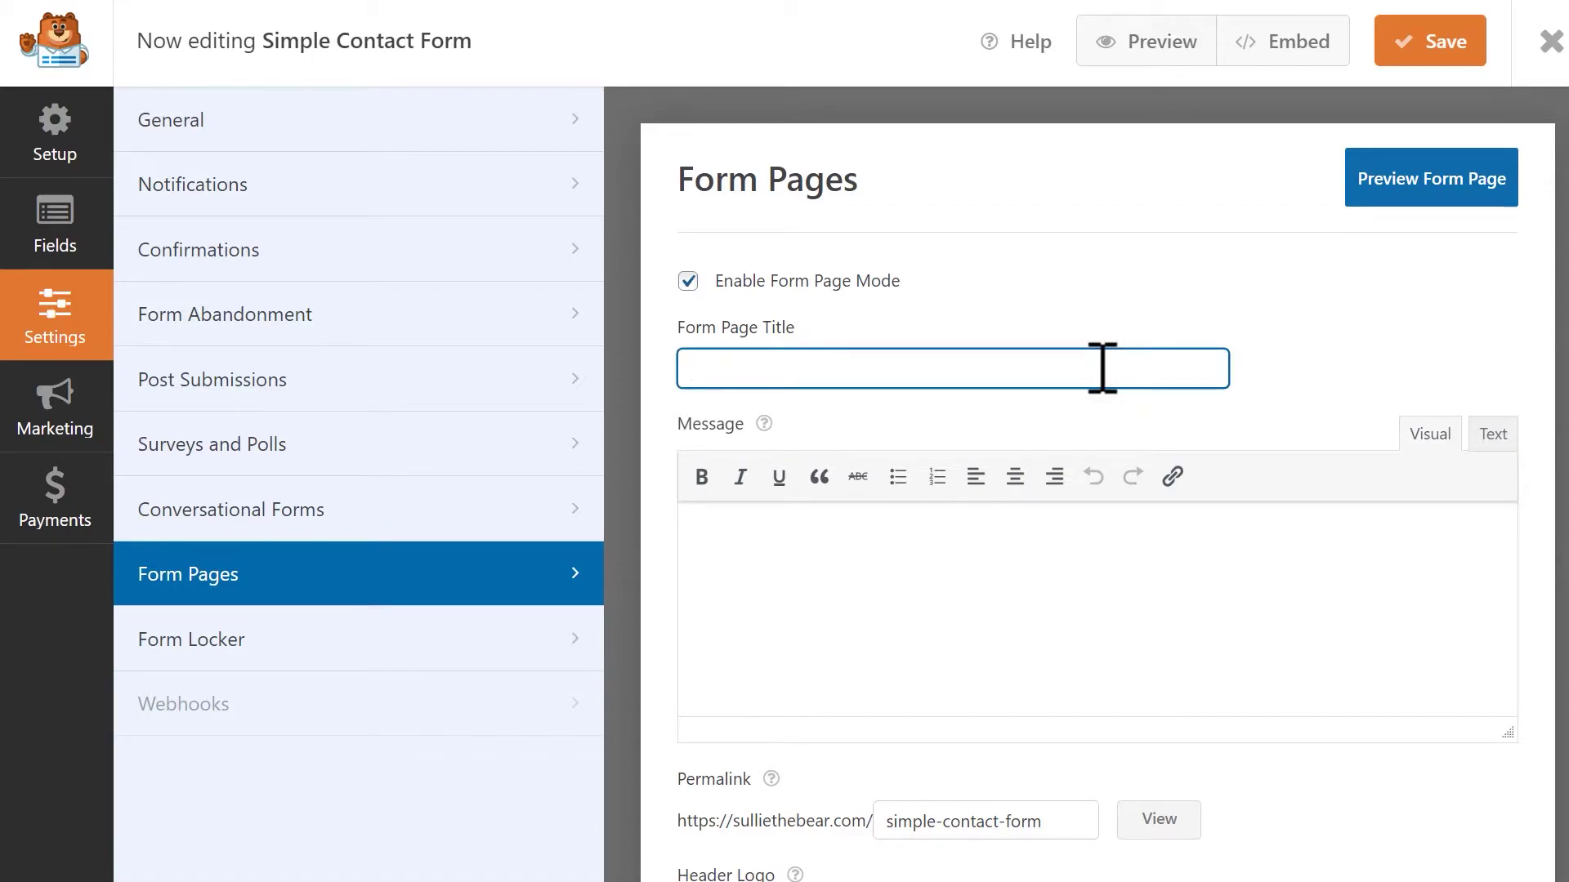
type("Contact Form")
left_click(1132, 624)
type("Please use this f")
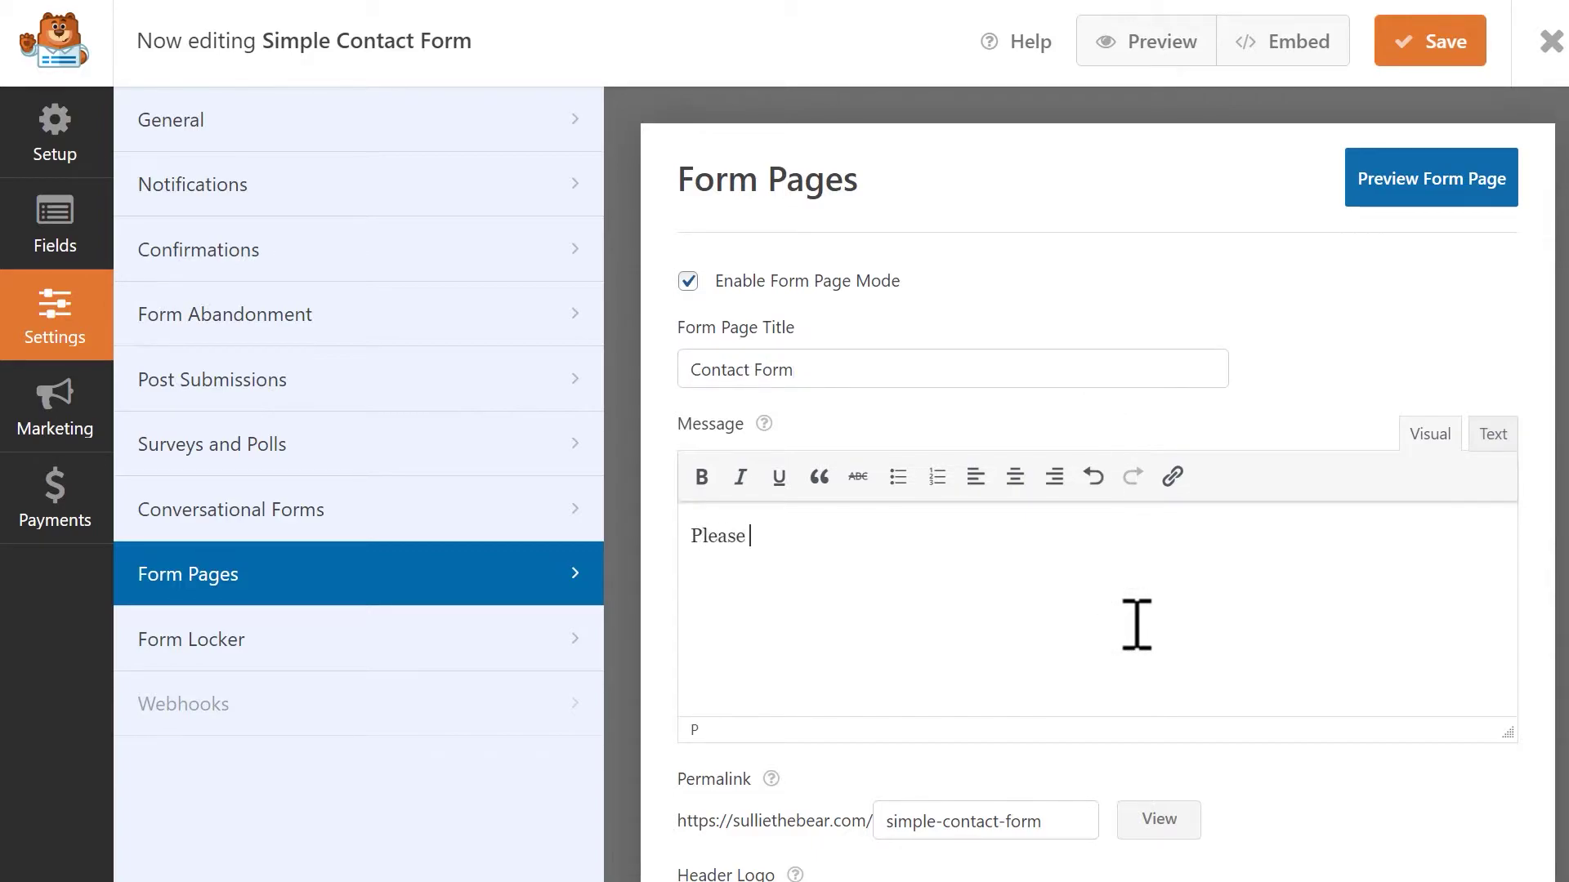
type("orm to o")
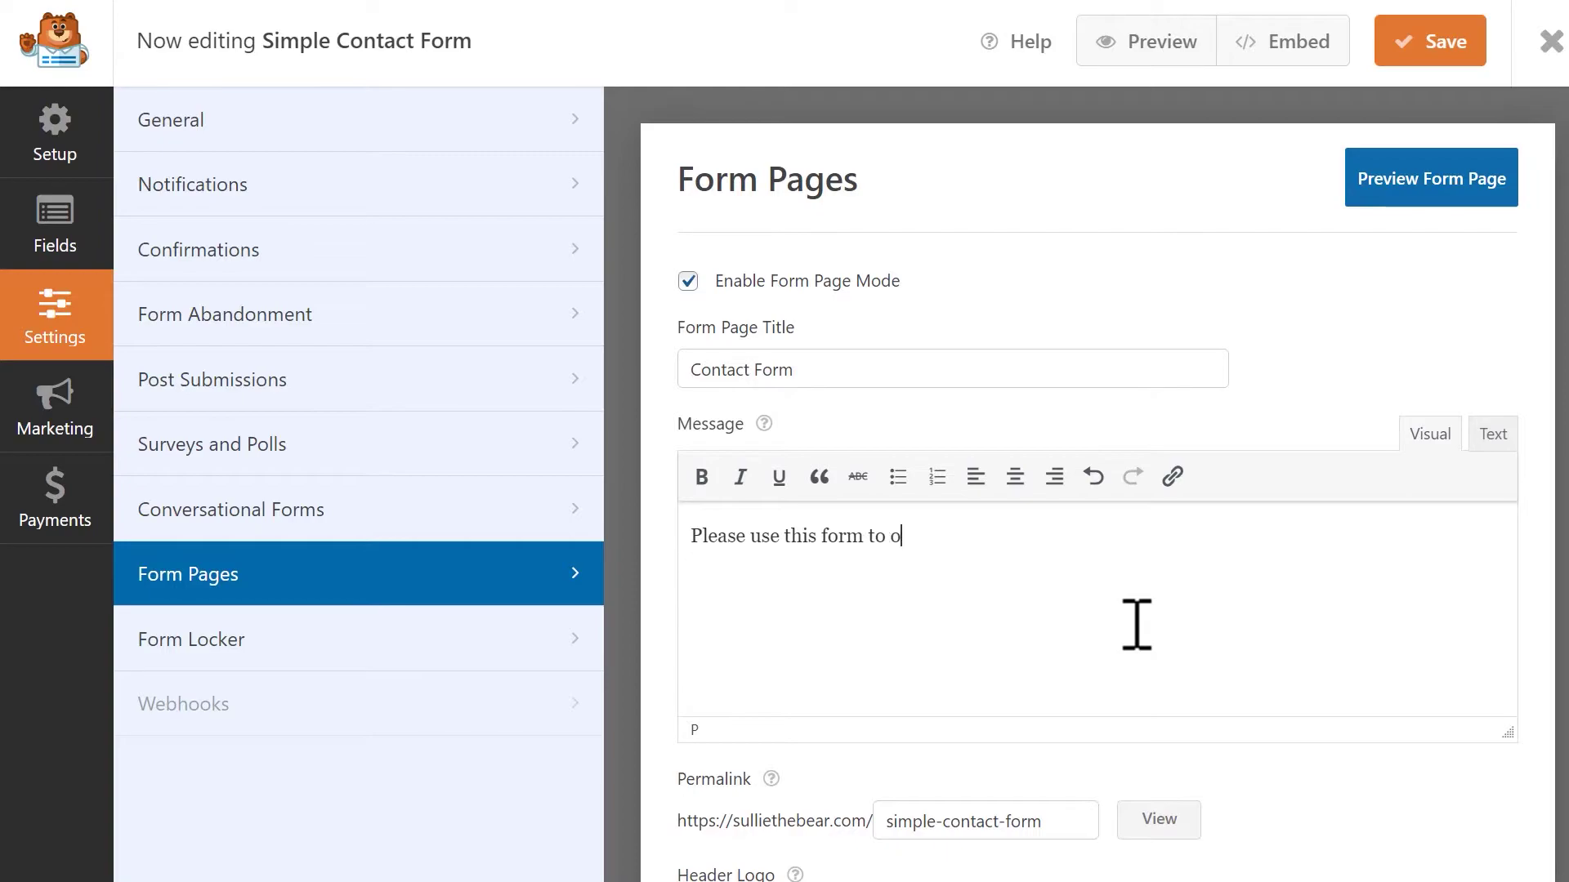
key("BackSpace")
type("contact us")
type("!")
scroll(1136, 624, "down", 2)
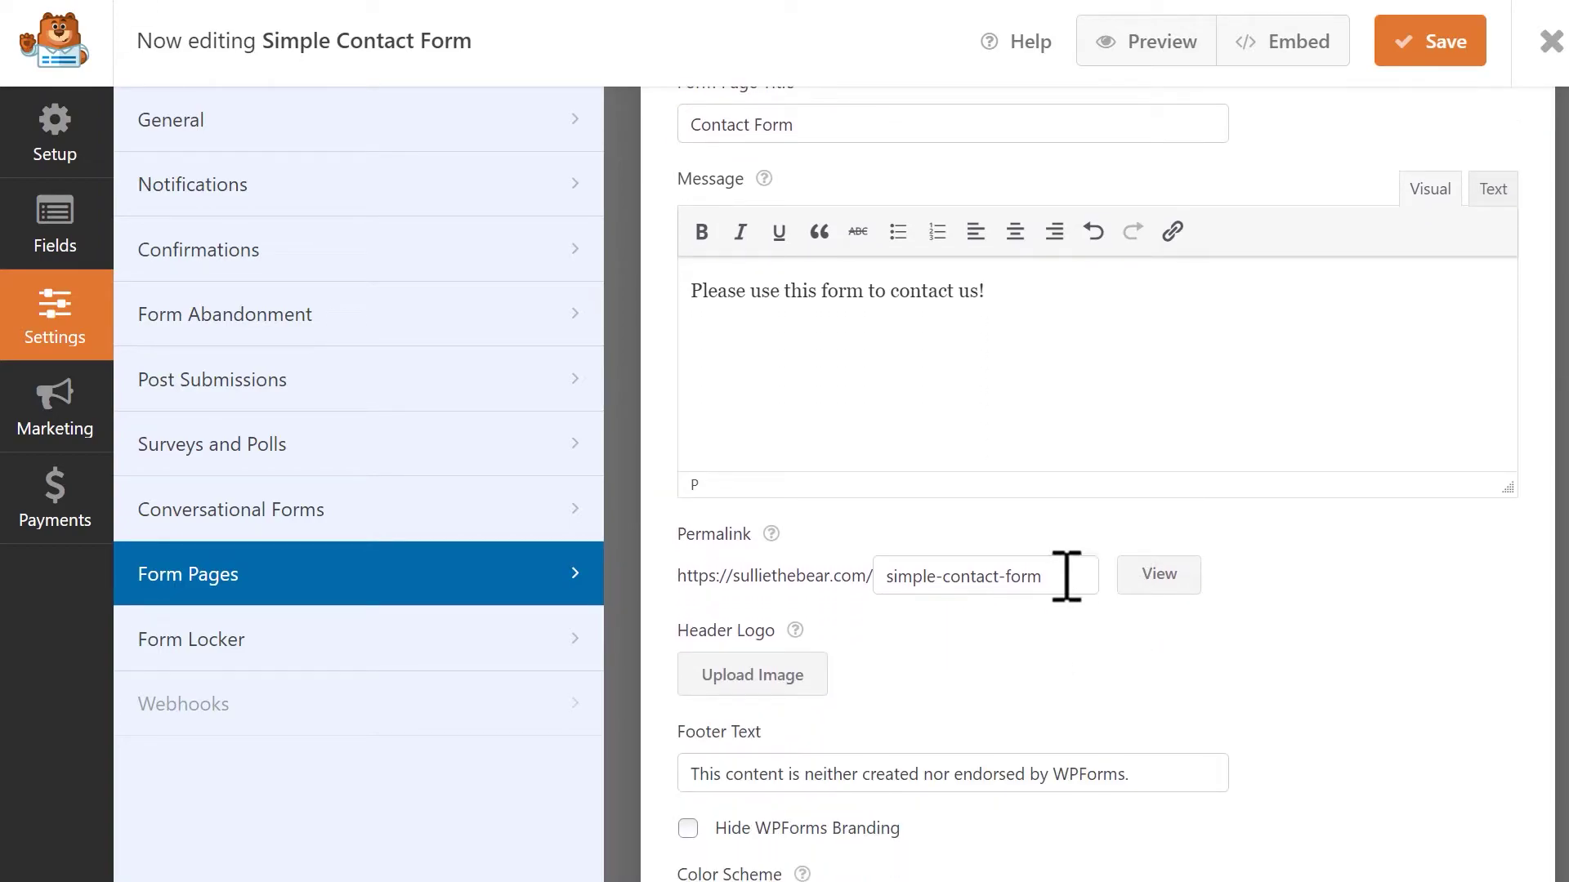
- Replace the permalink slug 'simple-contact-form' with 'sullie-contact-form'
left_click_drag(1067, 576, 858, 577)
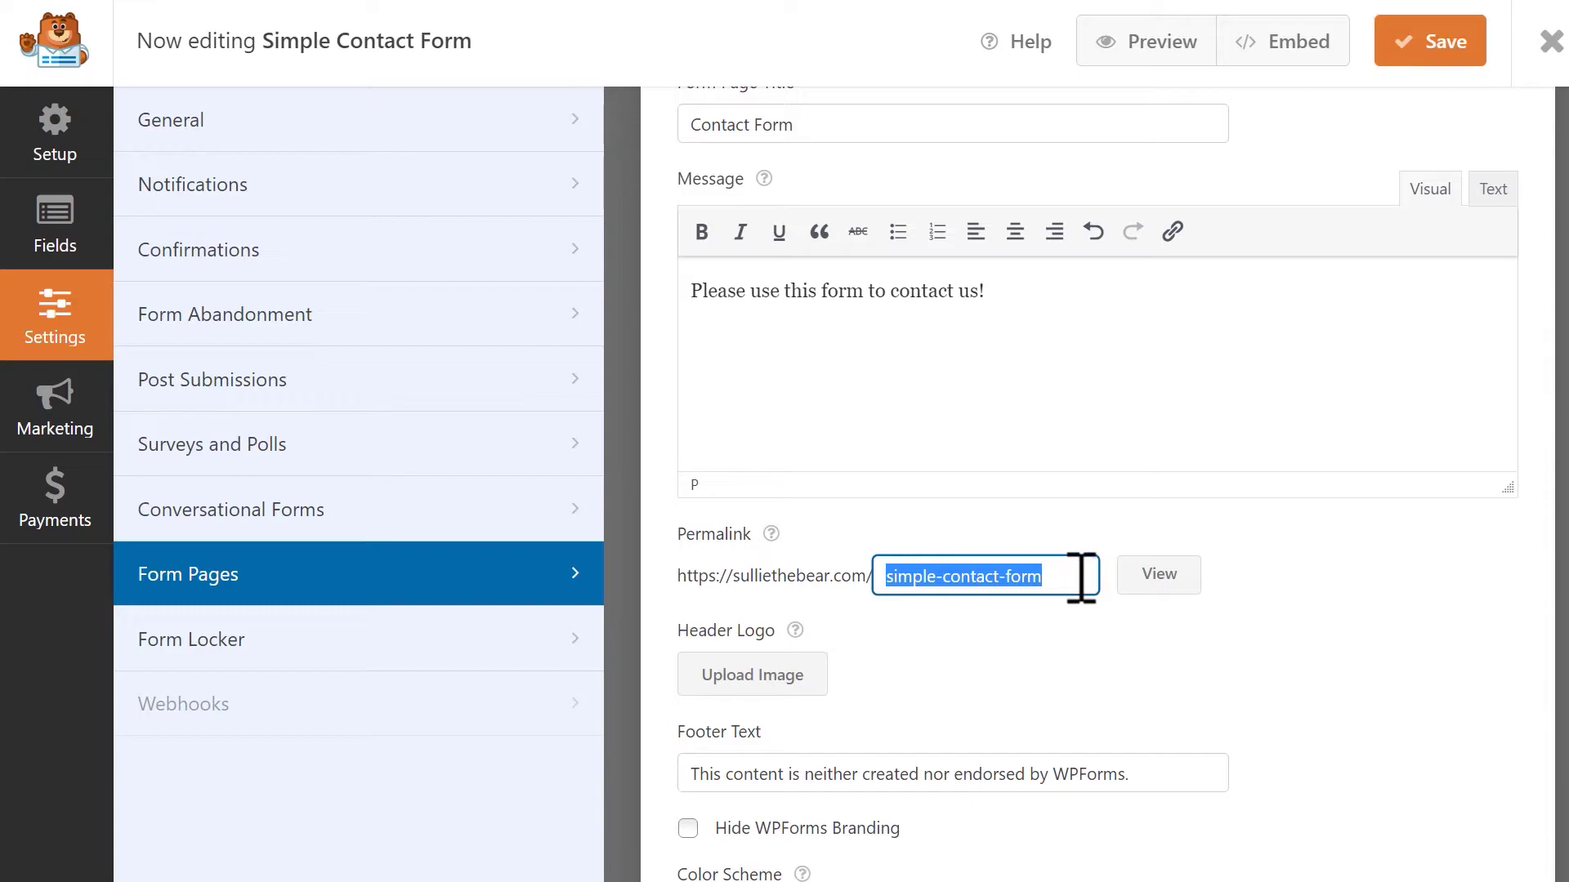
left_click(1082, 576)
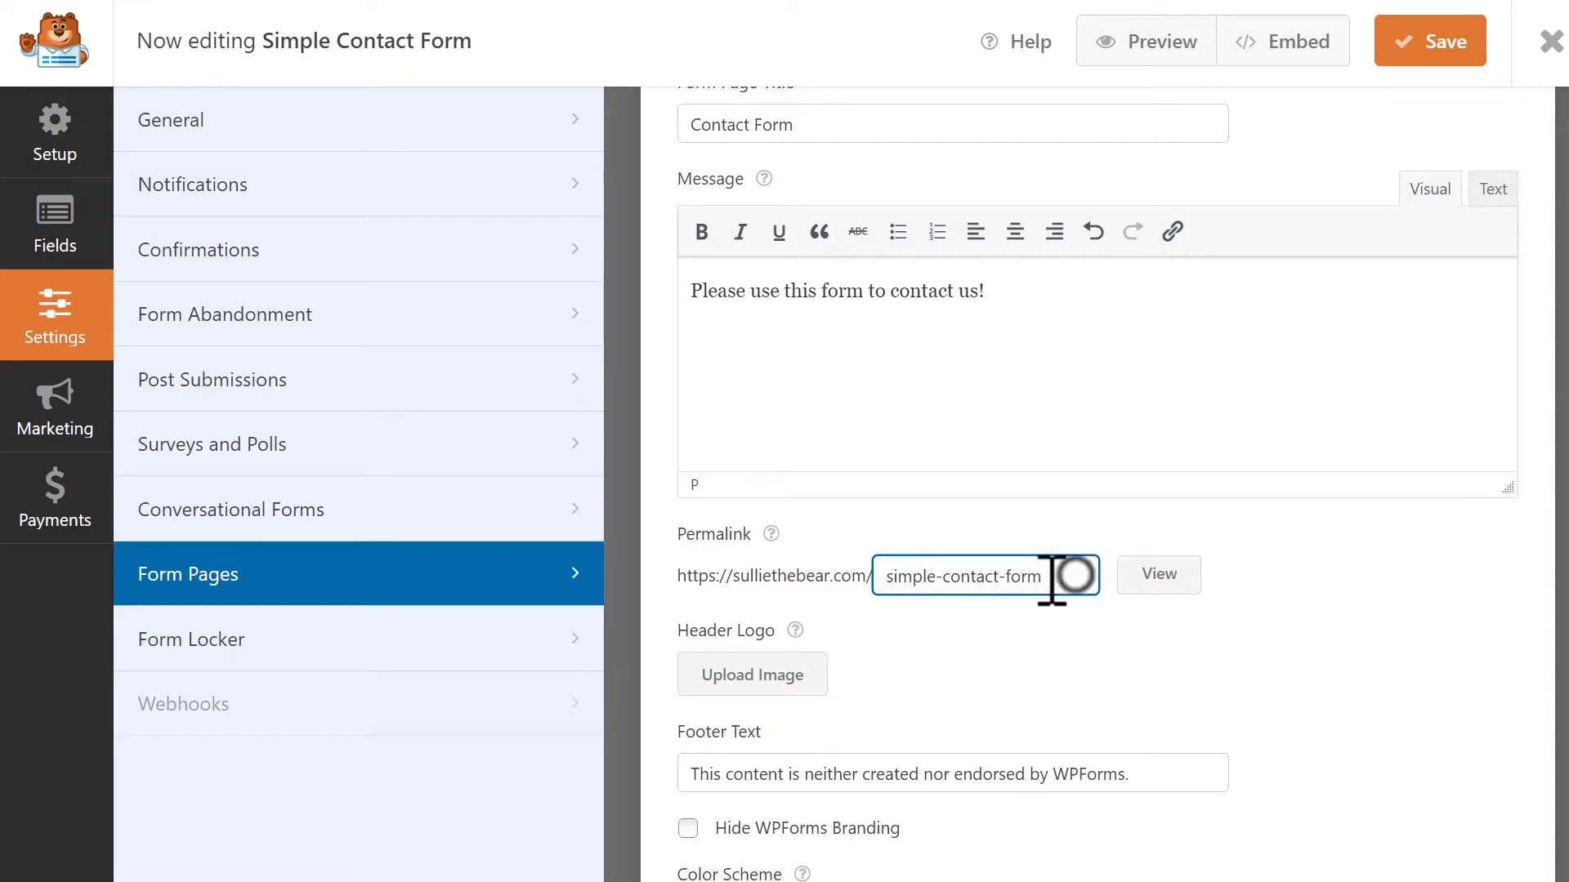
left_click_drag(1081, 576, 883, 579)
type("su")
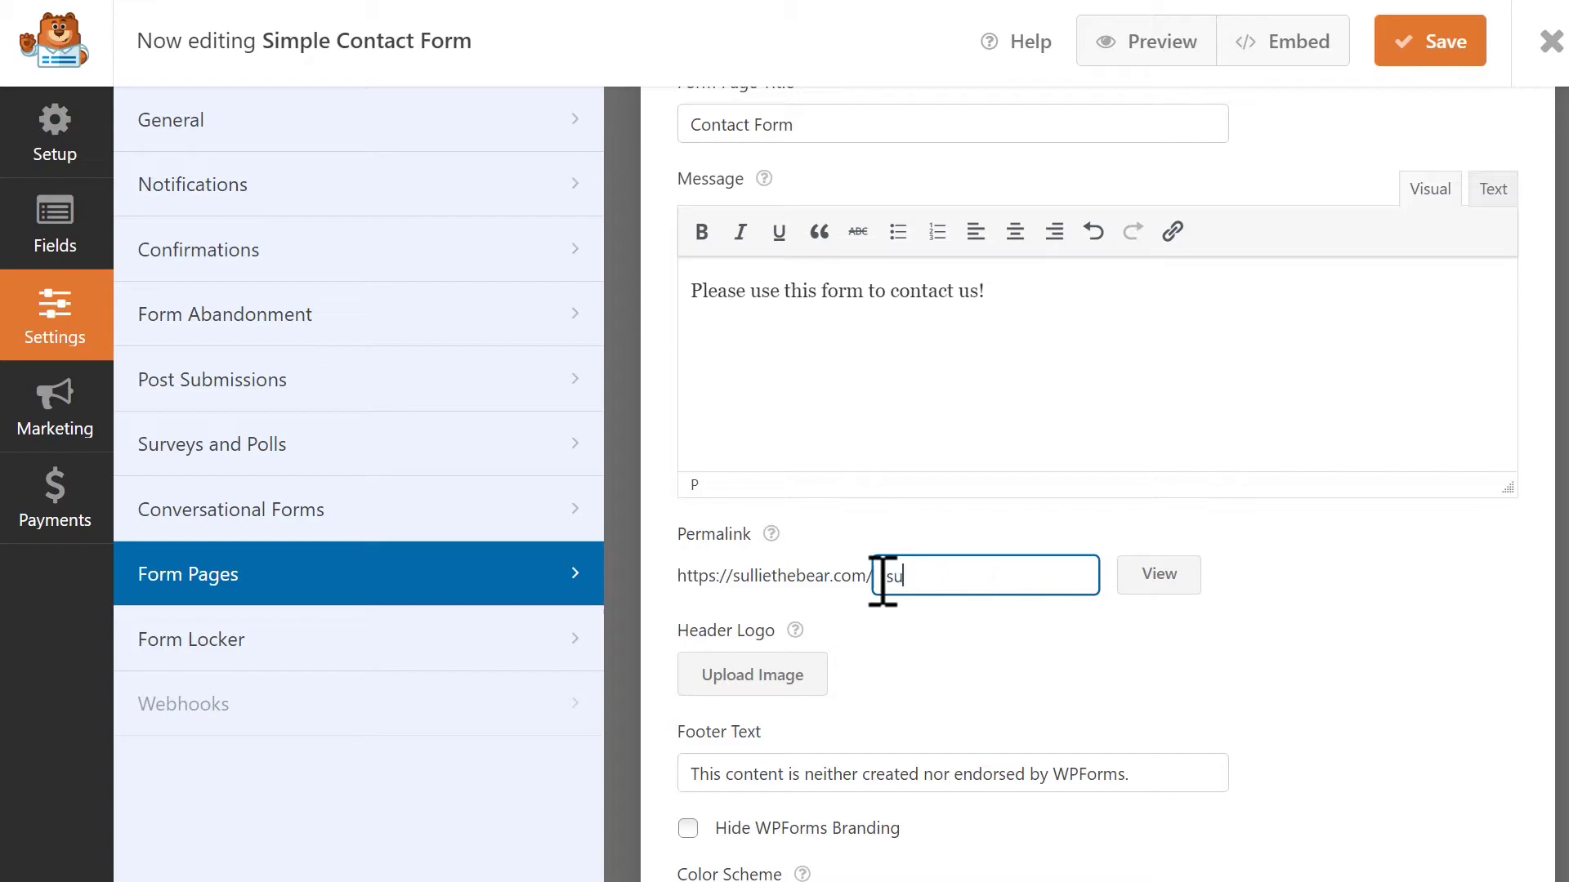
type("llie")
type("-contact-fo")
type("rm")
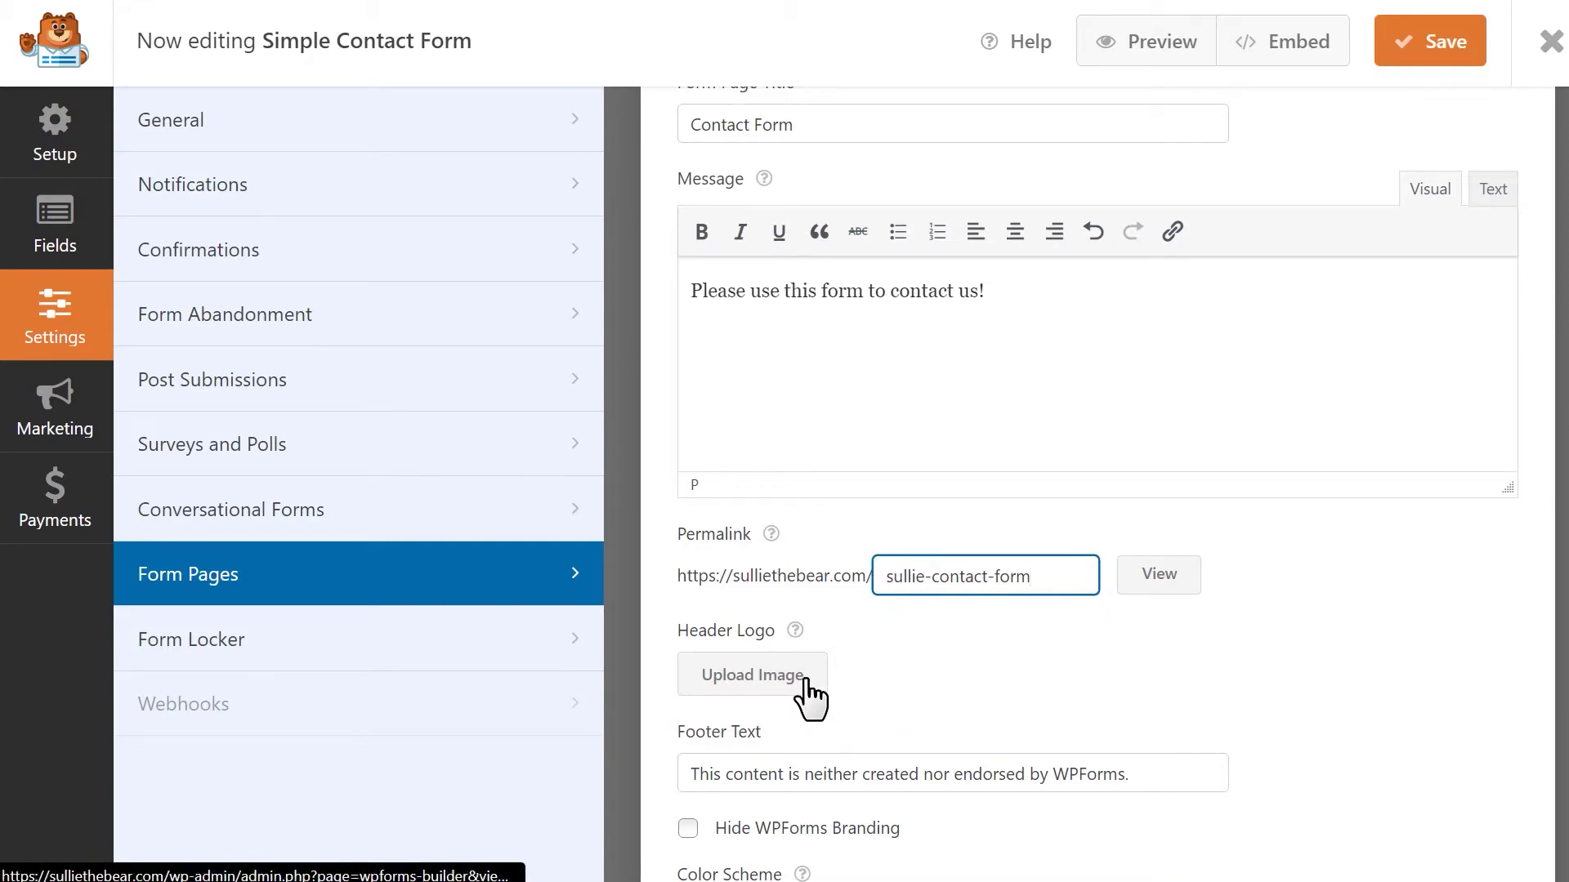
- Set the Sullie bear image from the Media Library as the header logo
left_click(752, 676)
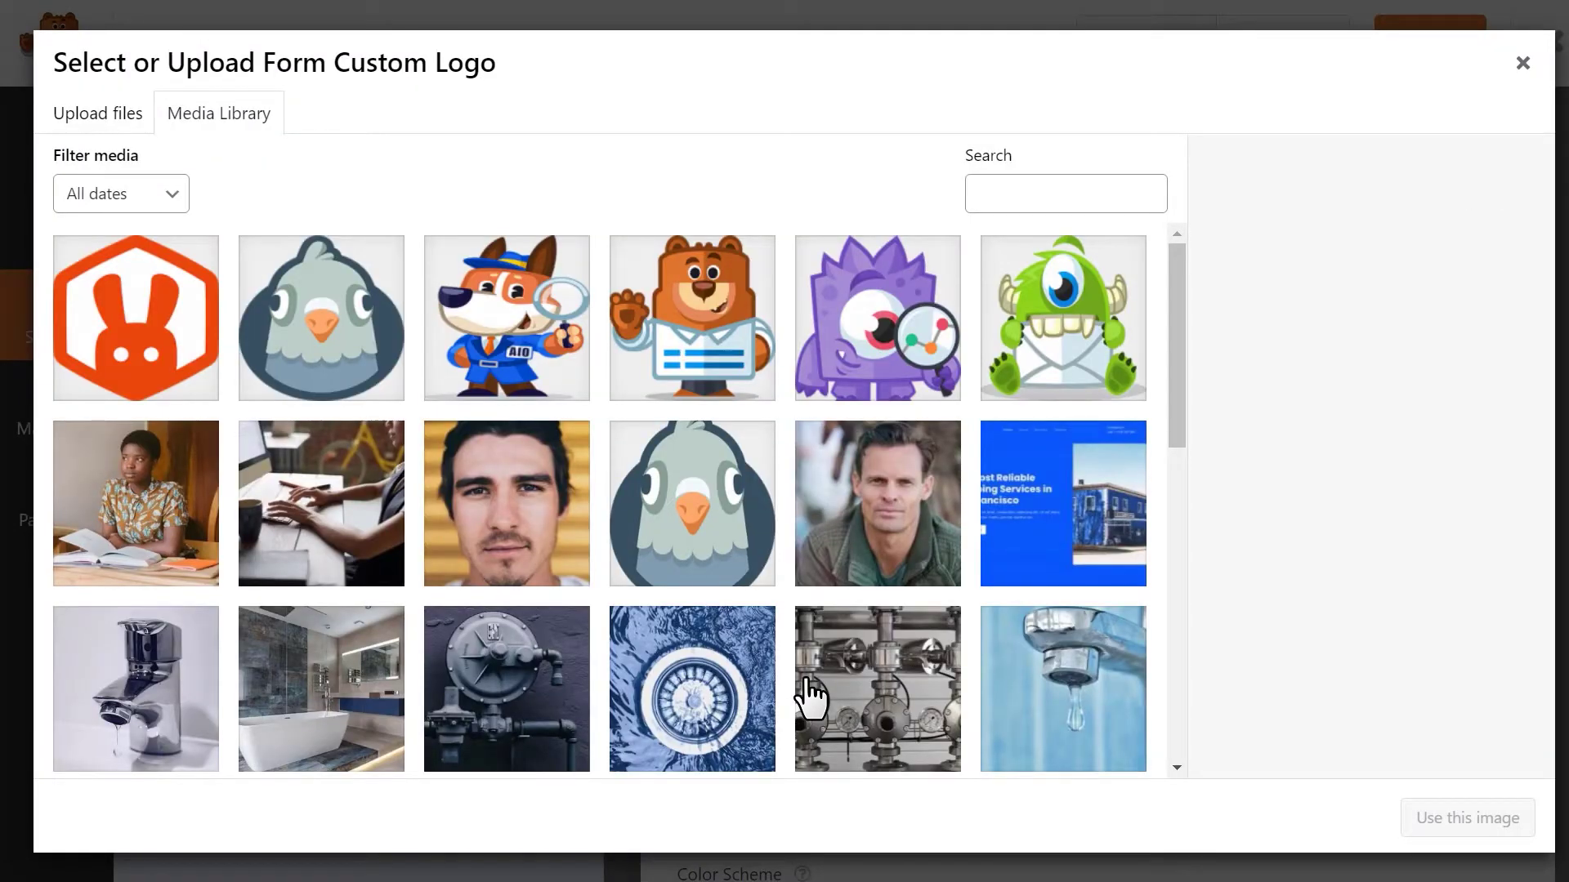
left_click(662, 356)
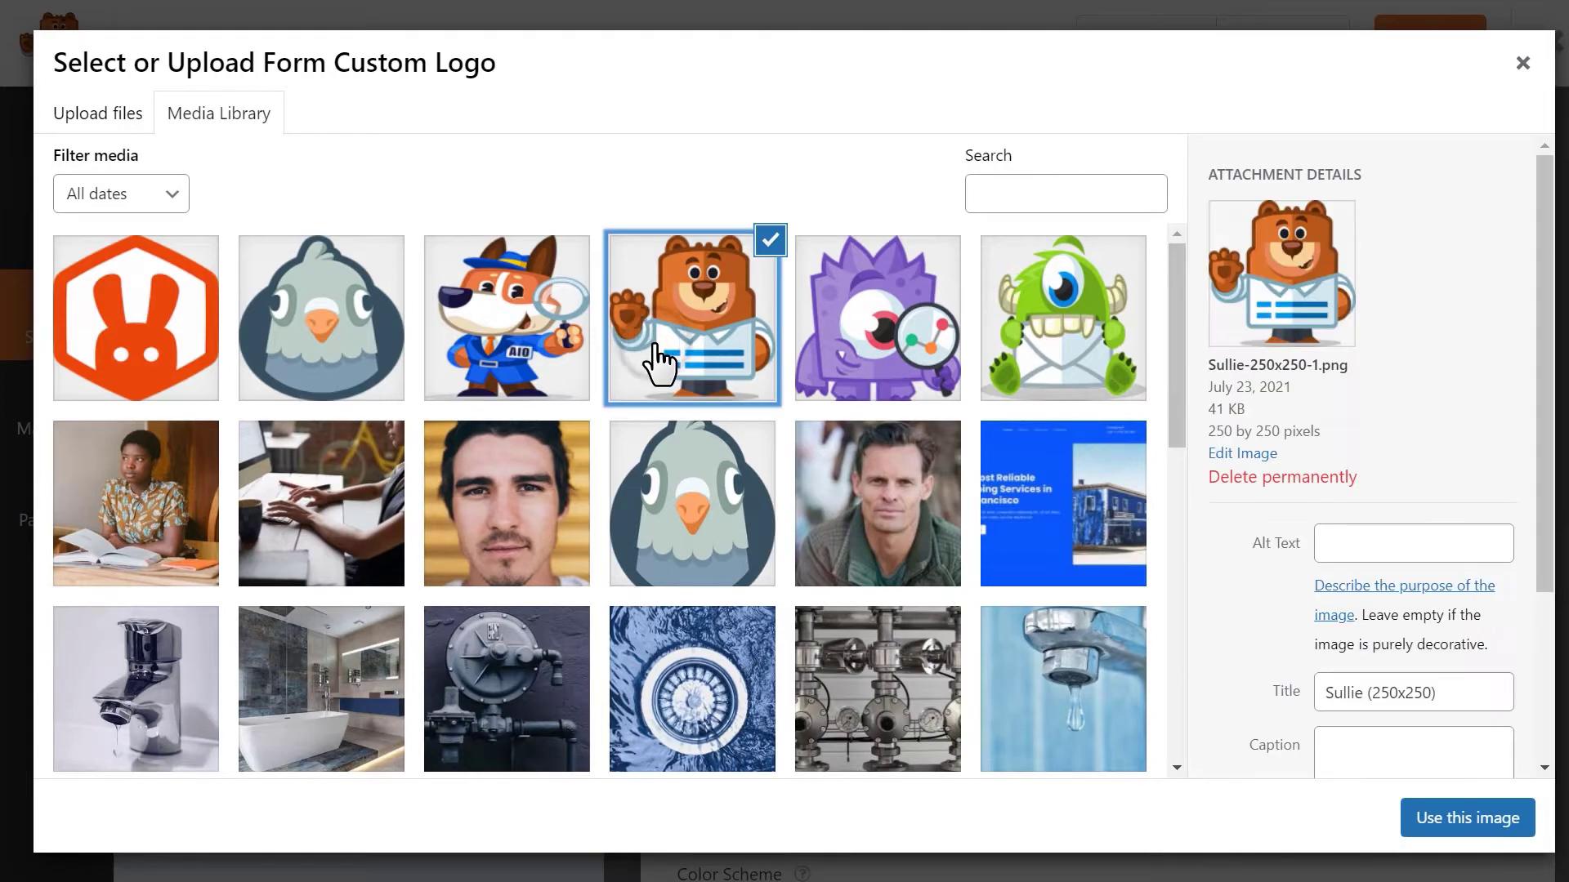
left_click(1484, 817)
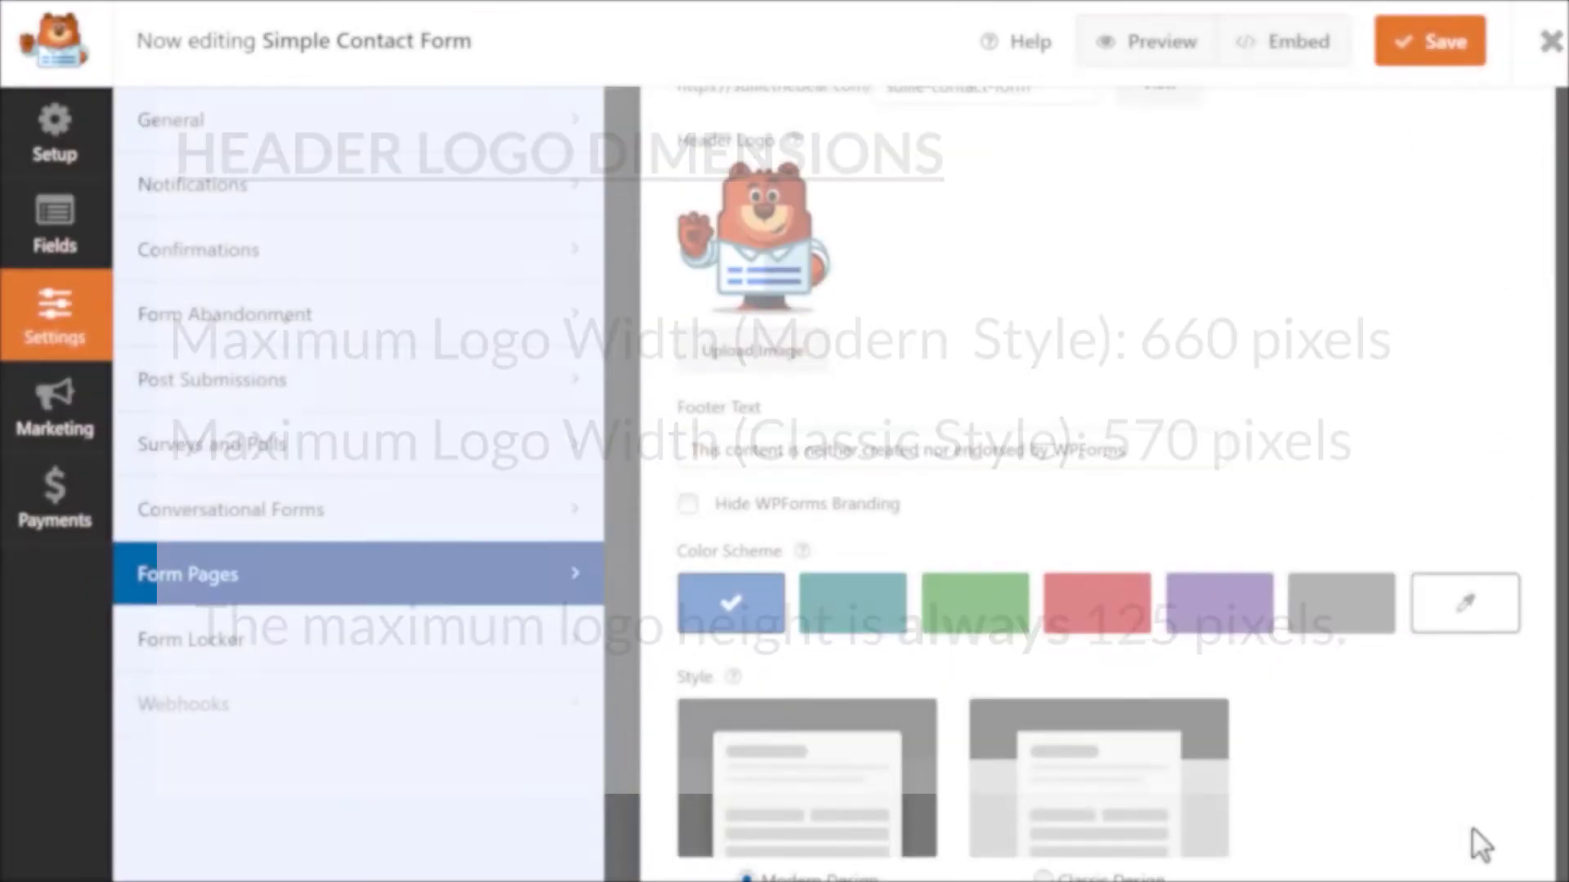
- Erase all the footer text and tick Hide WPForms Branding
left_click(1177, 452)
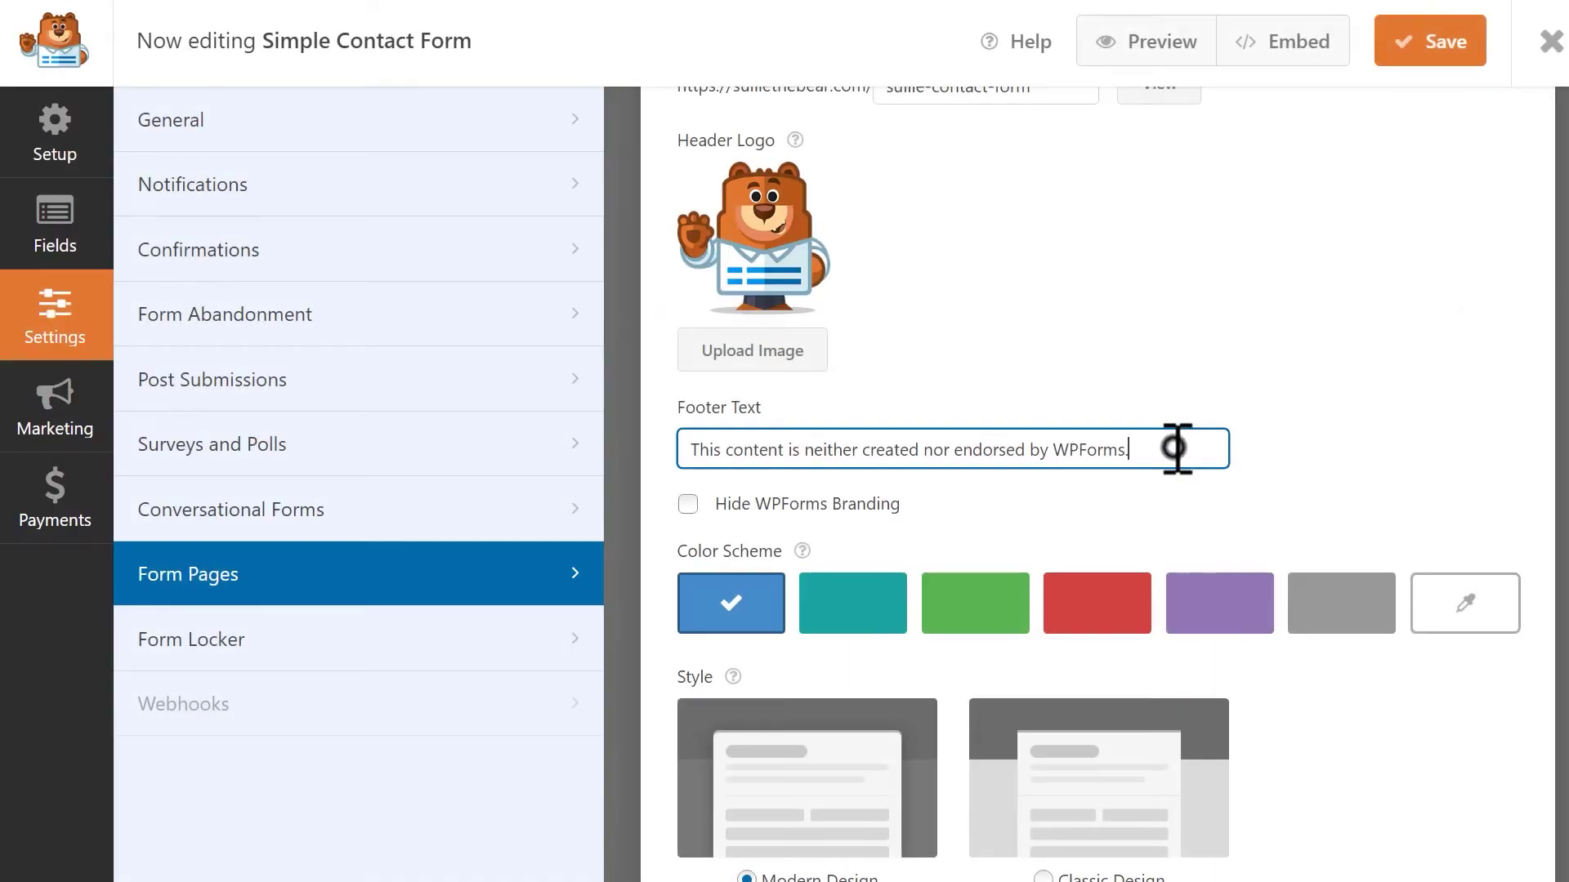
left_click_drag(1184, 446, 642, 457)
key("BackSpace")
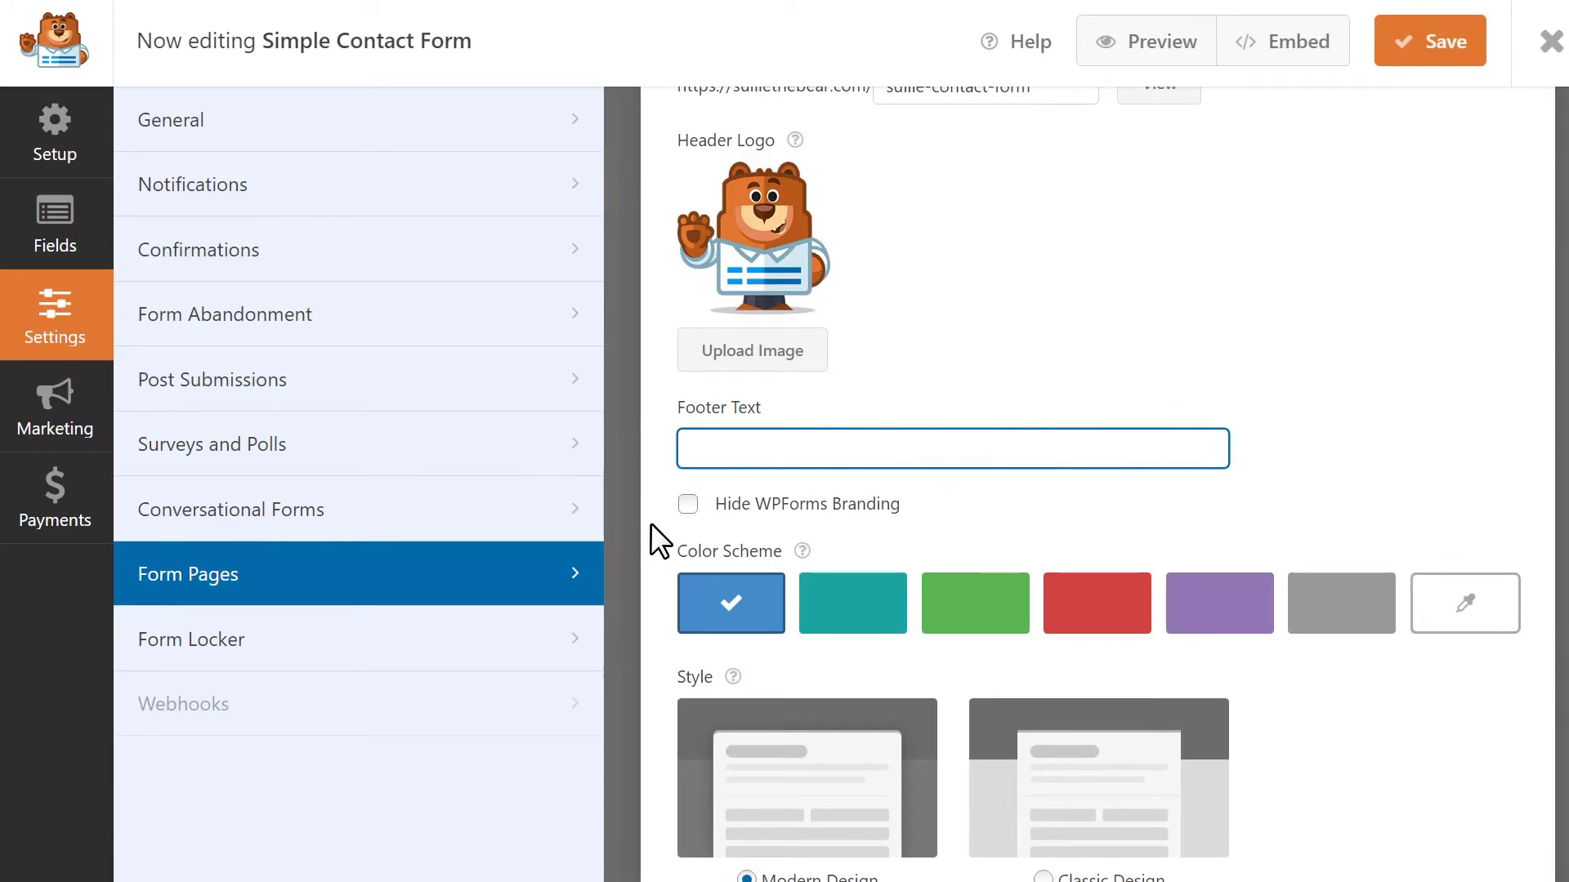
left_click(687, 503)
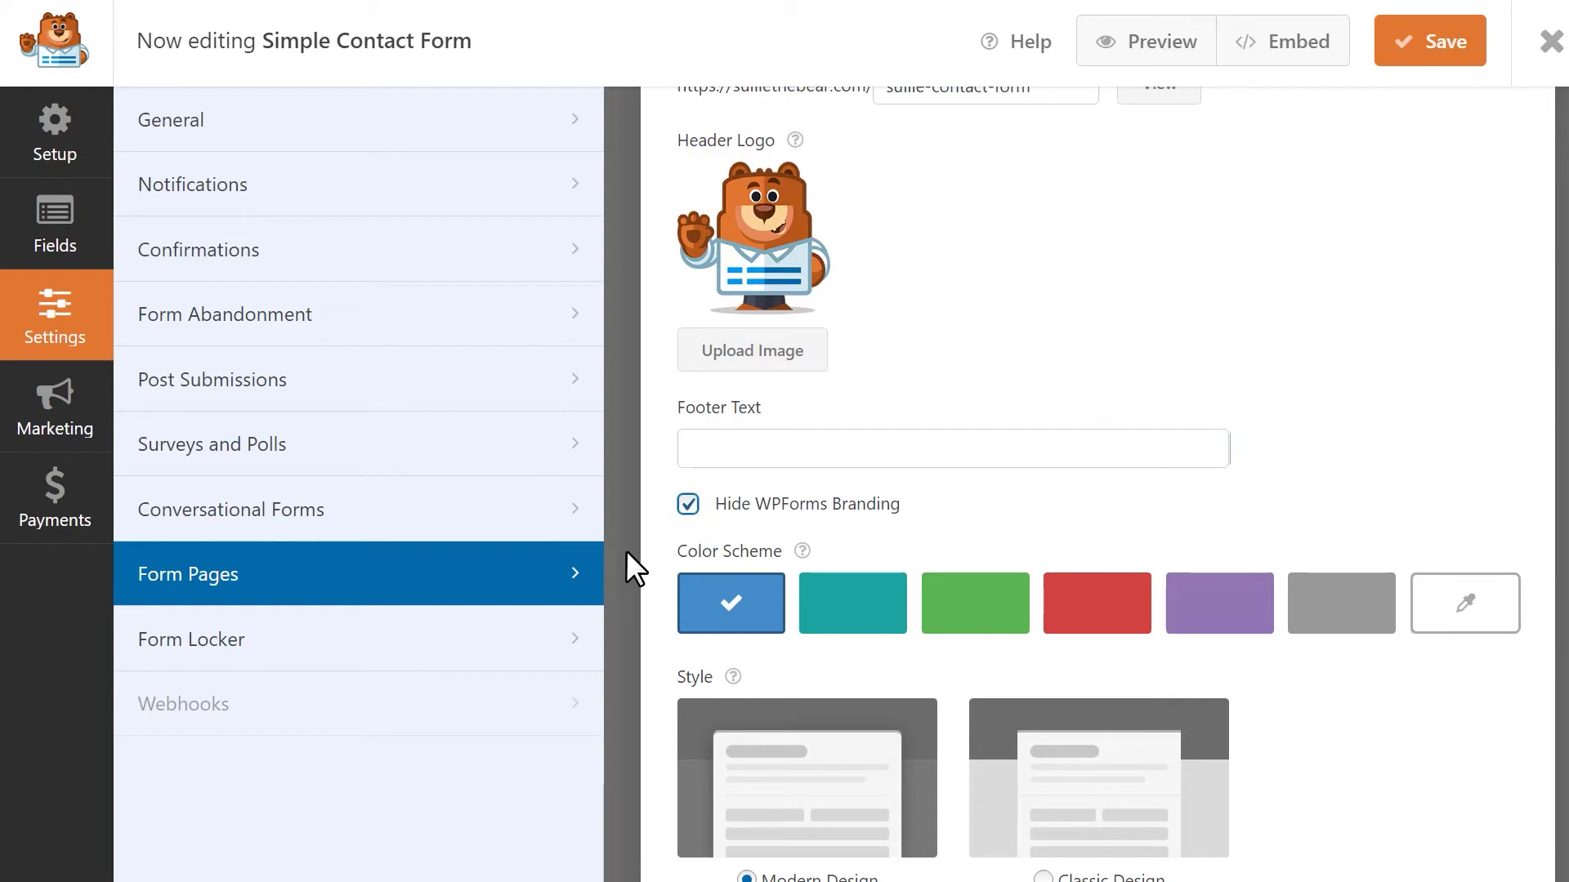
- Try the teal, green, red, purple and grey swatches, then pick a custom saturated red
left_click(874, 602)
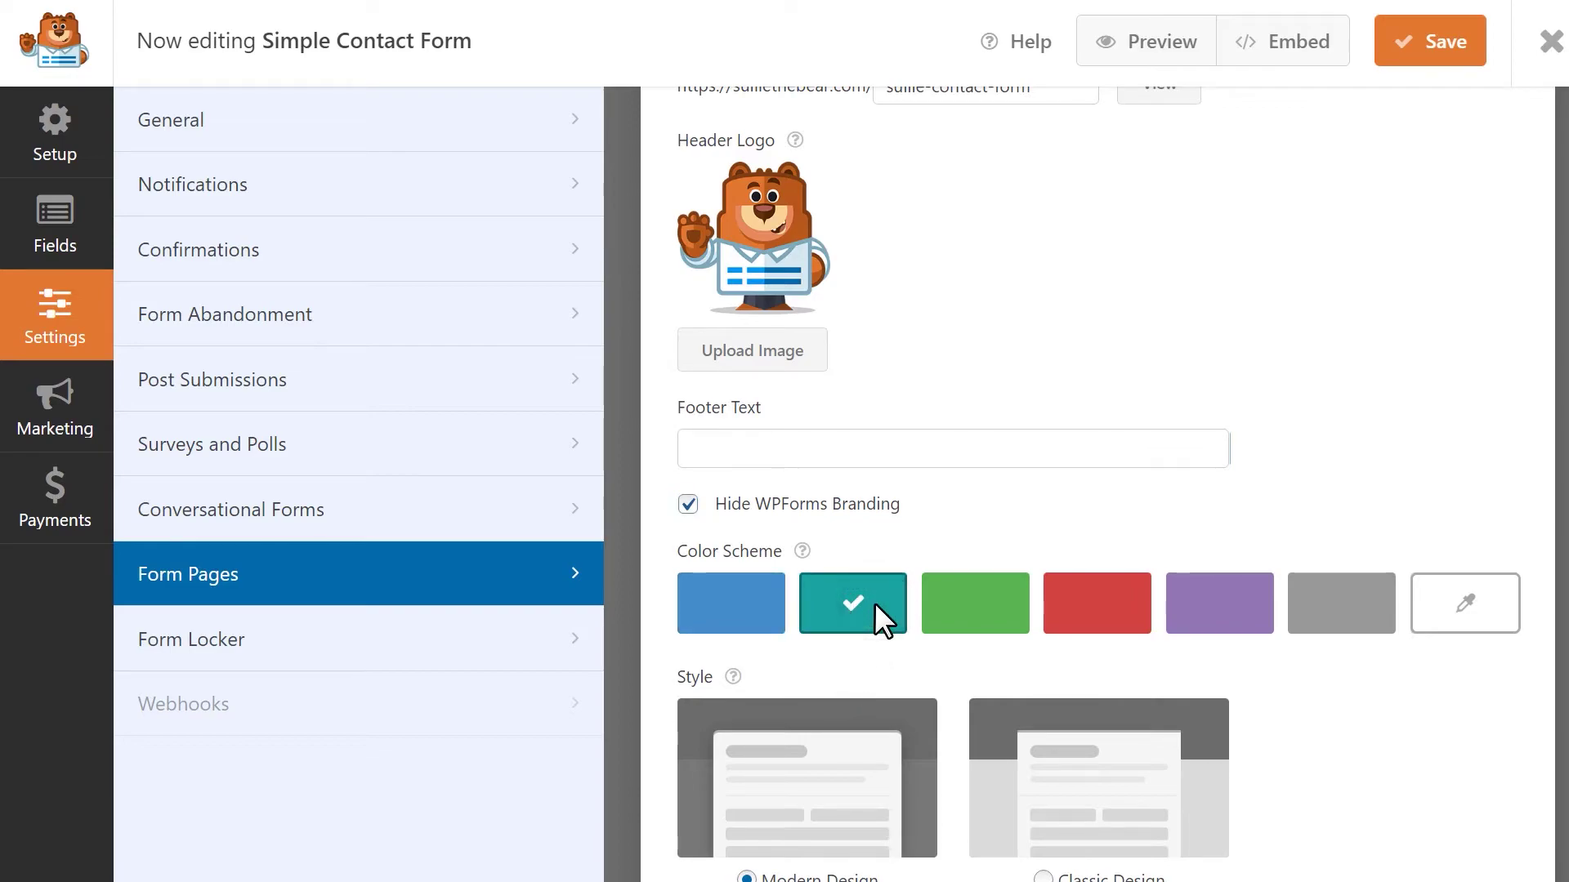
left_click(999, 605)
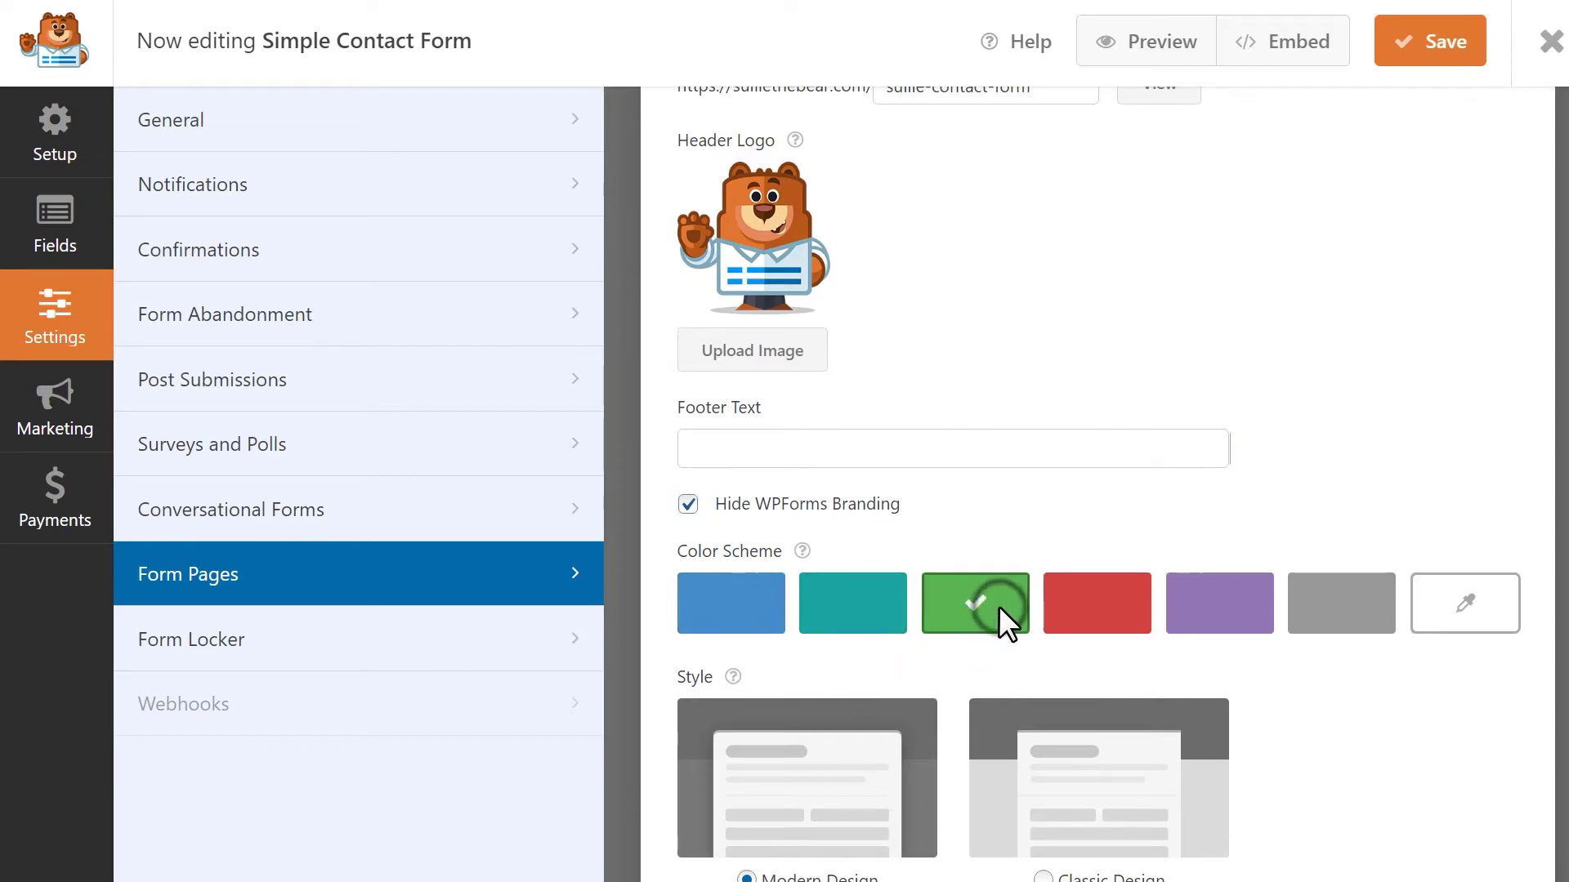
left_click(1118, 602)
left_click(1232, 600)
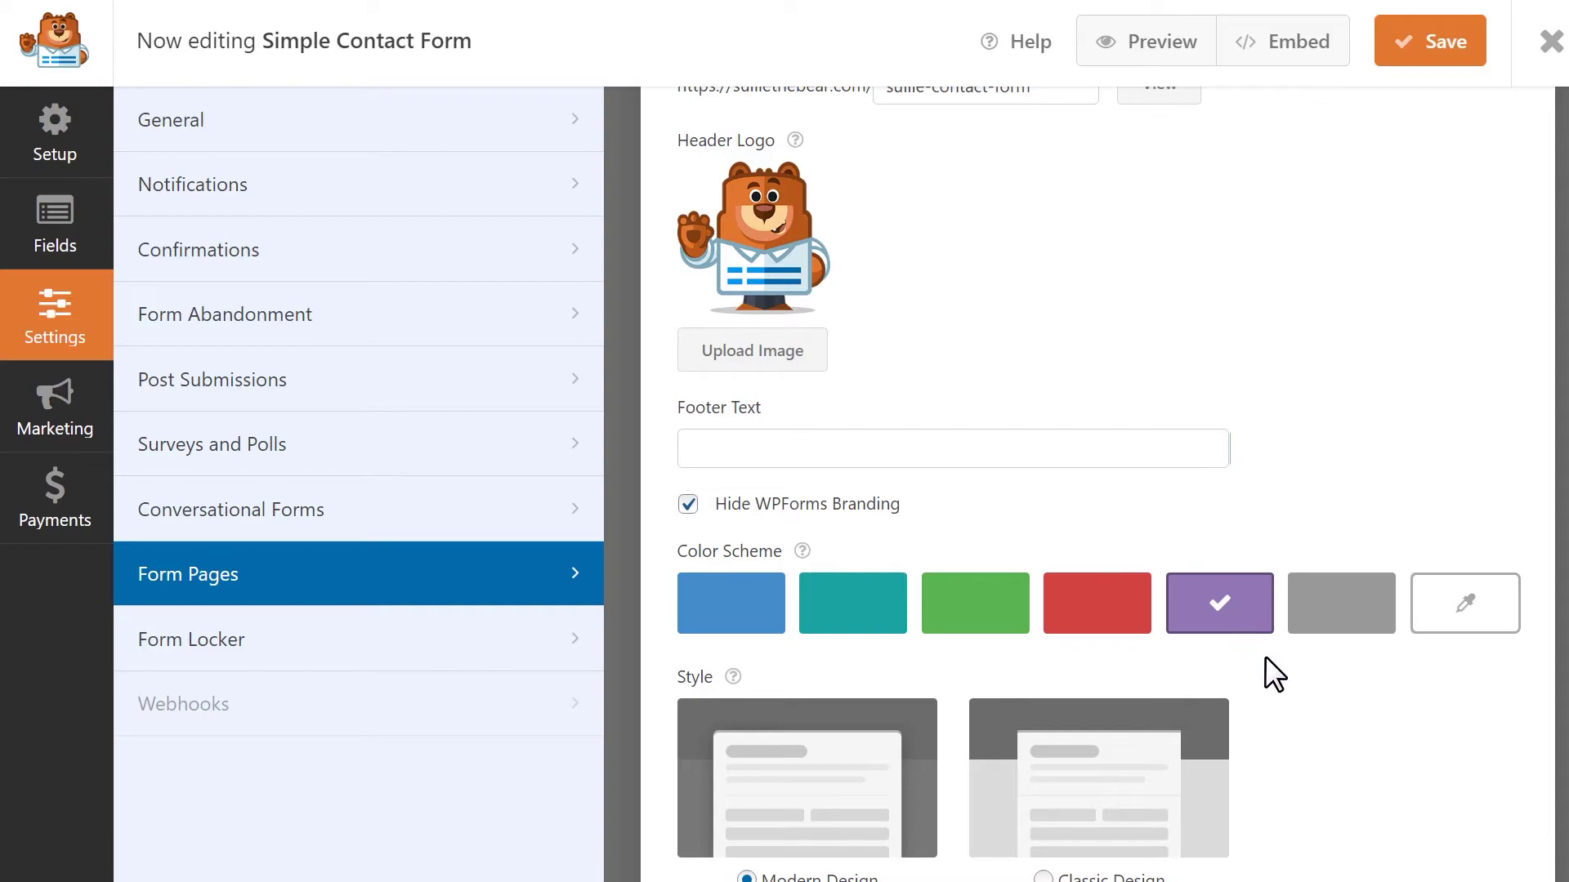
left_click(1347, 597)
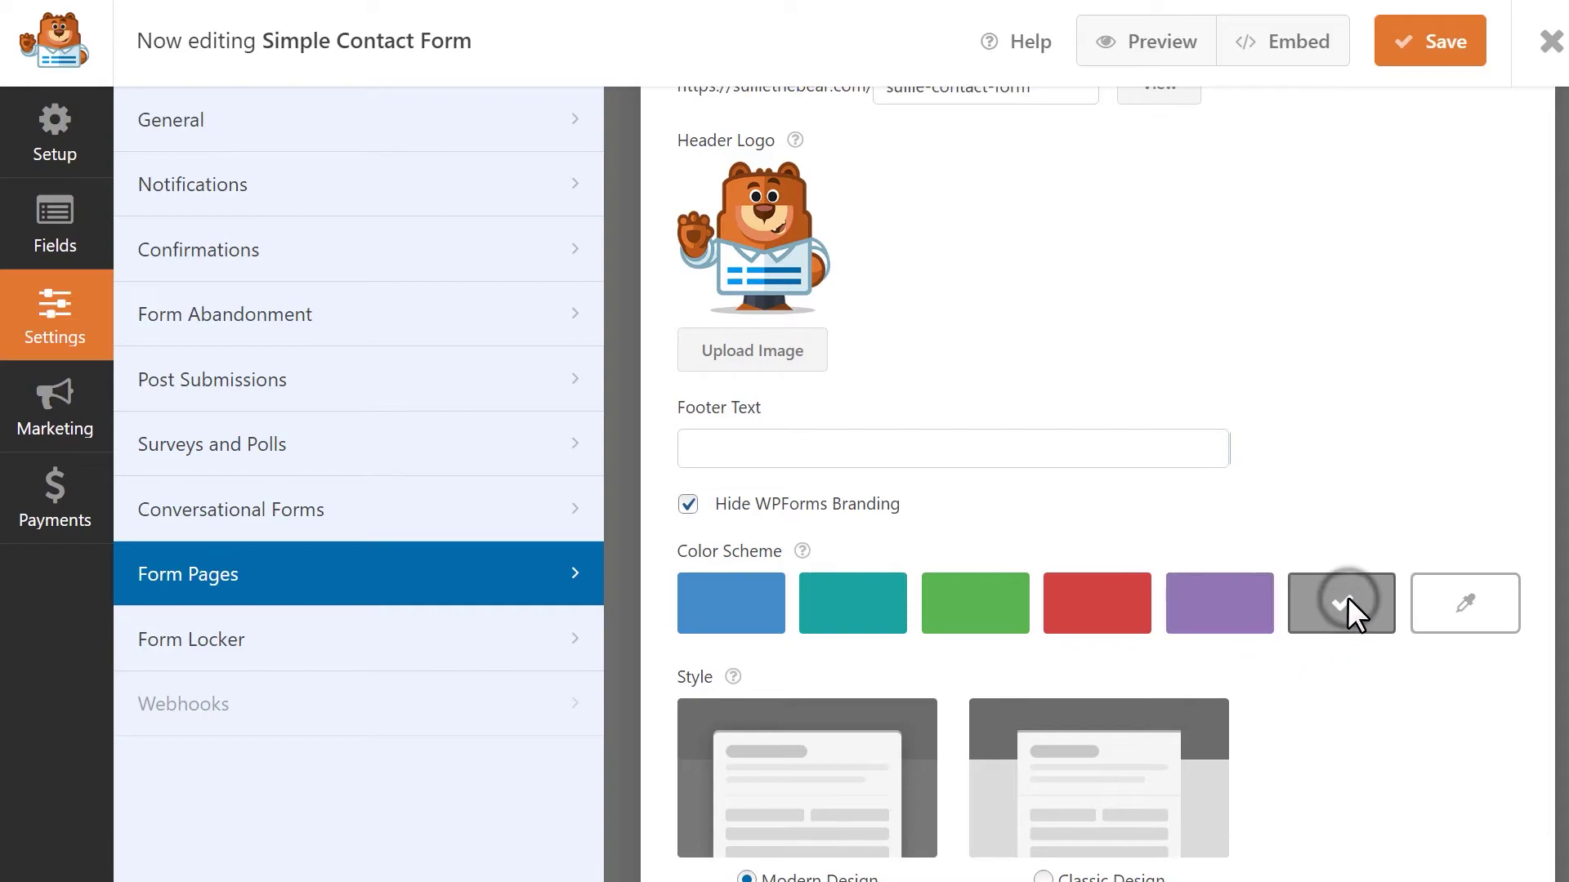
left_click(1498, 607)
mouse_move(1486, 686)
left_mouse_down()
mouse_move(1437, 672)
mouse_move(1520, 662)
left_mouse_up()
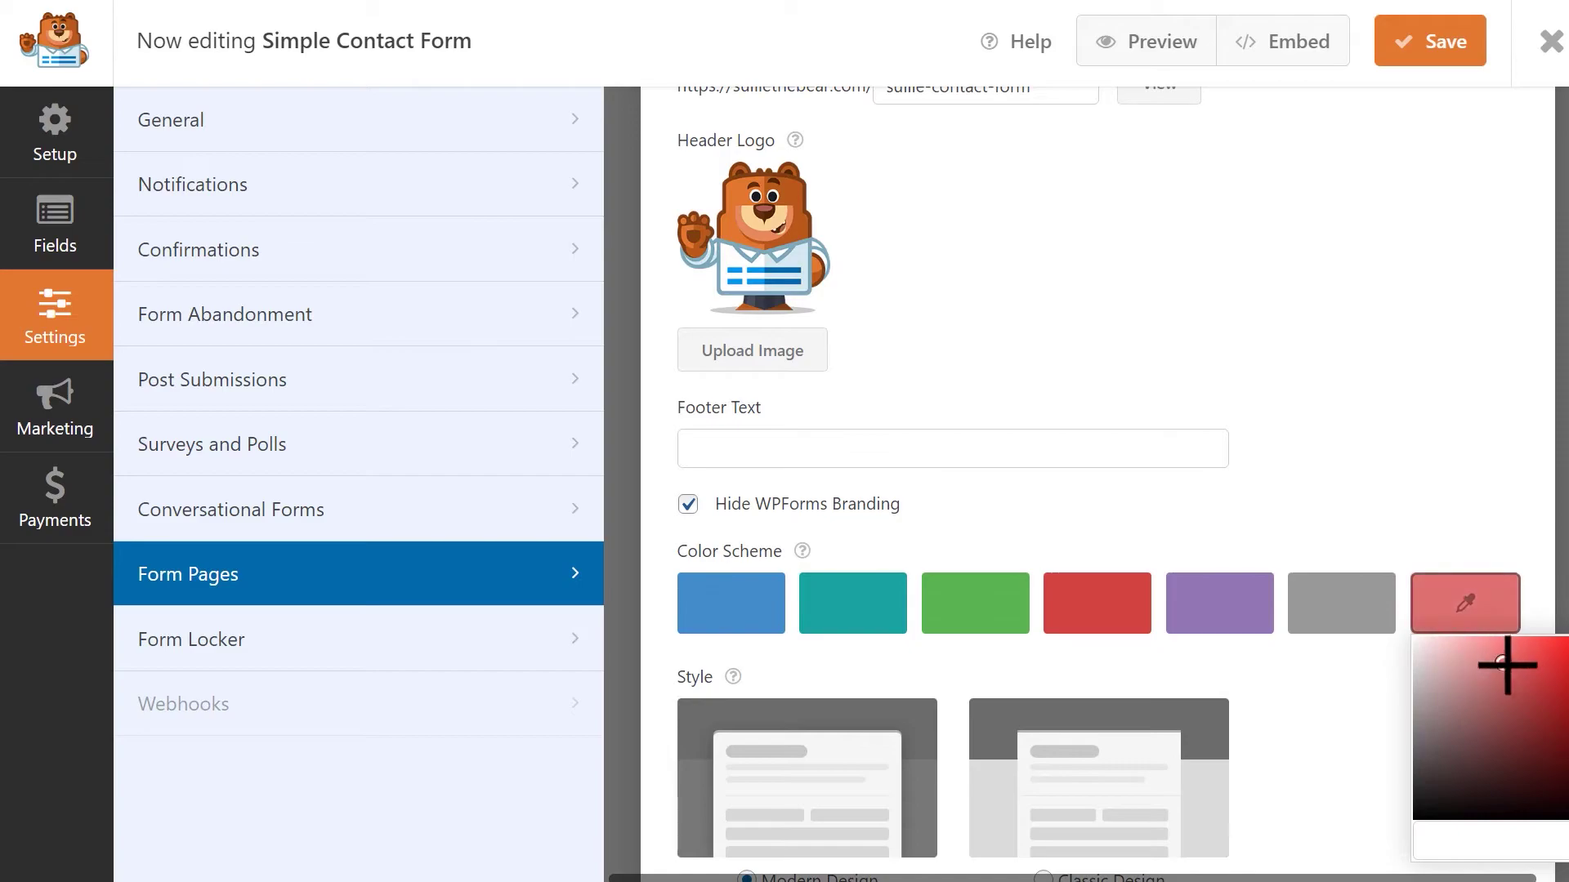
left_click(1396, 494)
scroll(1396, 495, "down", 1)
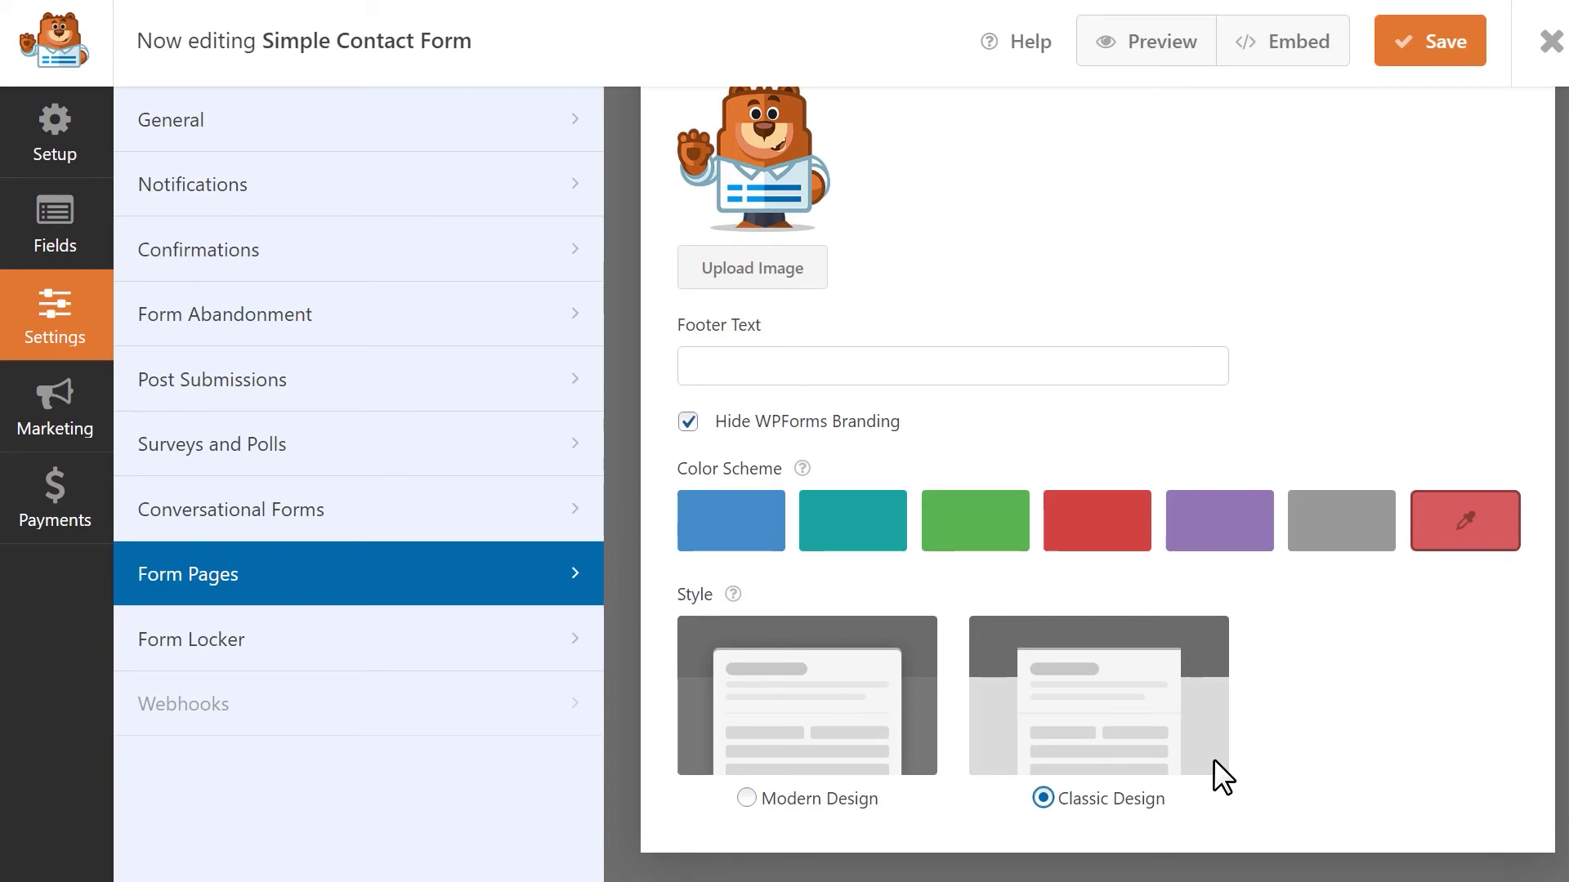
scroll(1213, 759, "up", 5)
scroll(1214, 759, "up", 5)
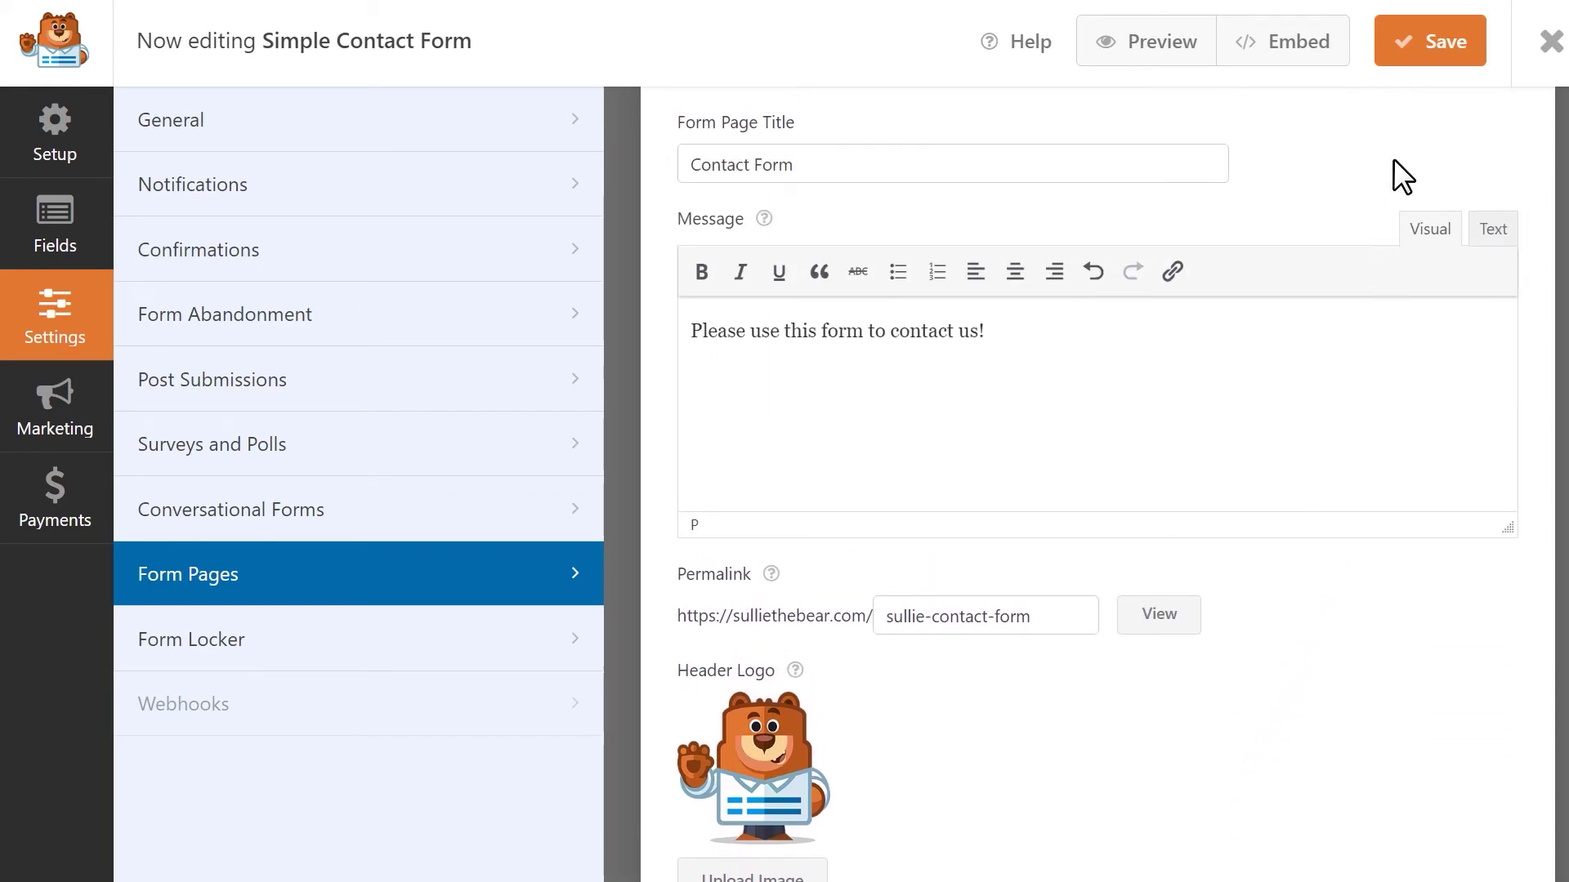
- Save the form page settings and preview the red Contact Form page
left_click(1426, 42)
scroll(1387, 133, "up", 5)
left_click(1487, 188)
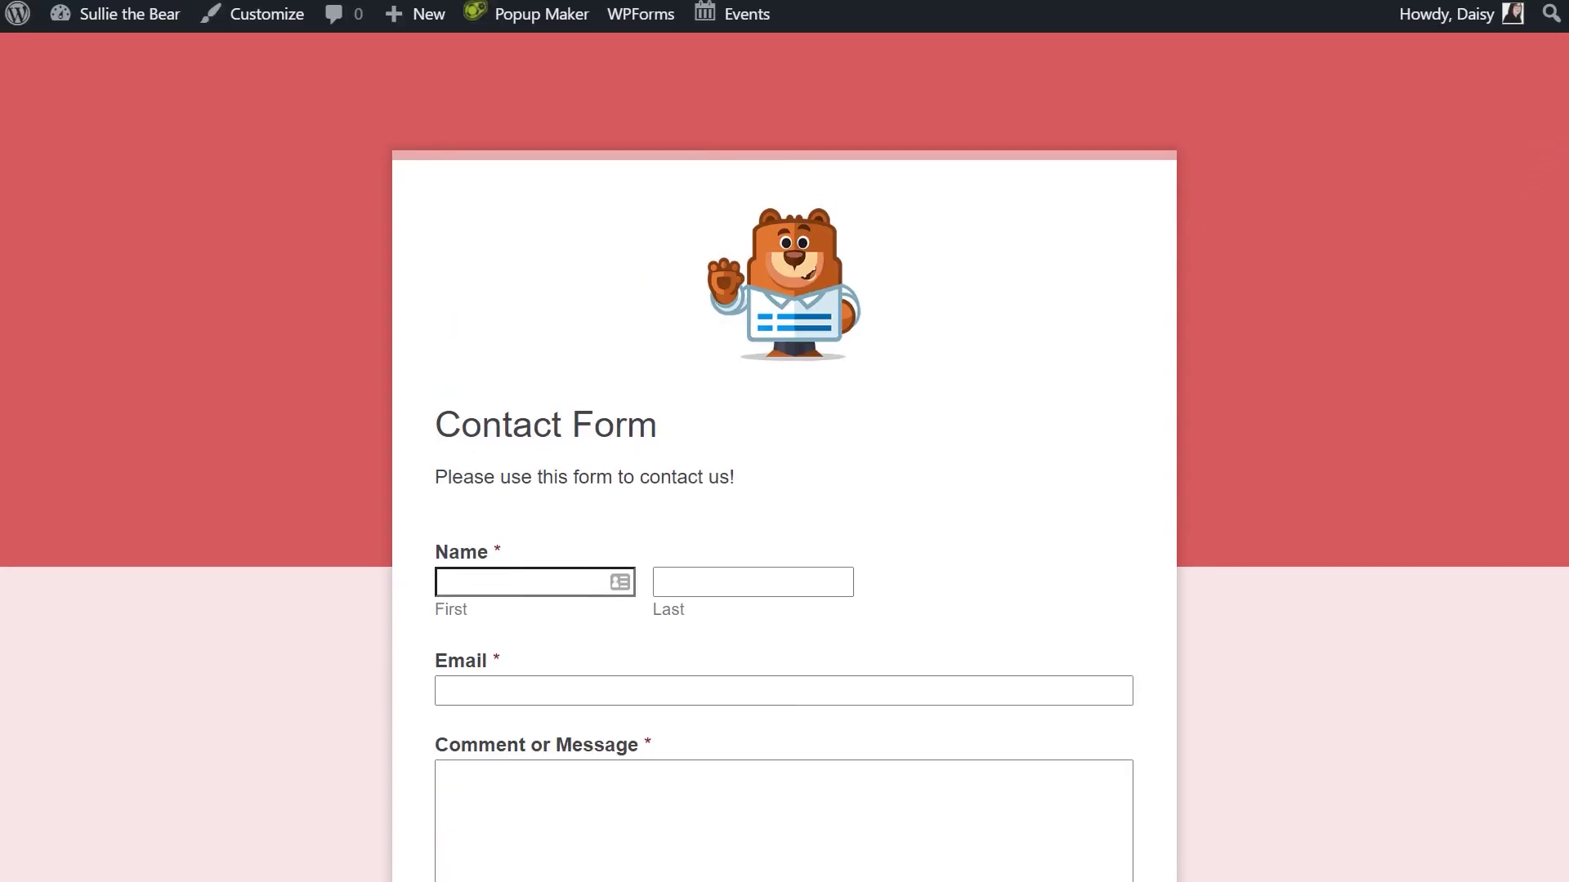
scroll(1564, 67, "down", 3)
scroll(1546, 67, "up", 2)
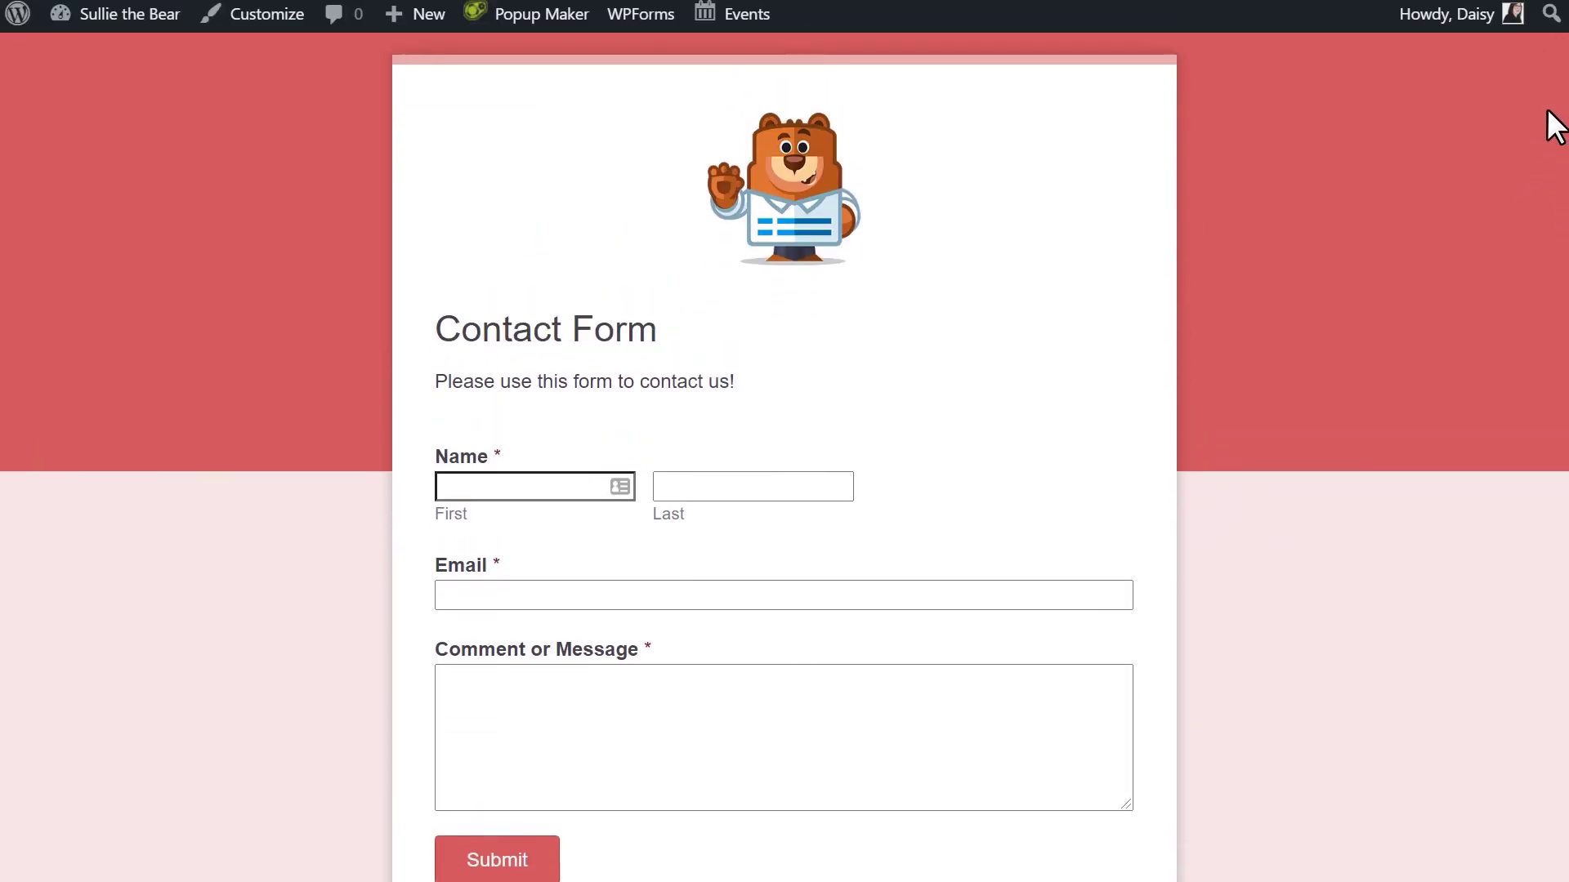
scroll(1546, 68, "up", 2)
scroll(1547, 67, "down", 1)
scroll(1543, 136, "down", 1)
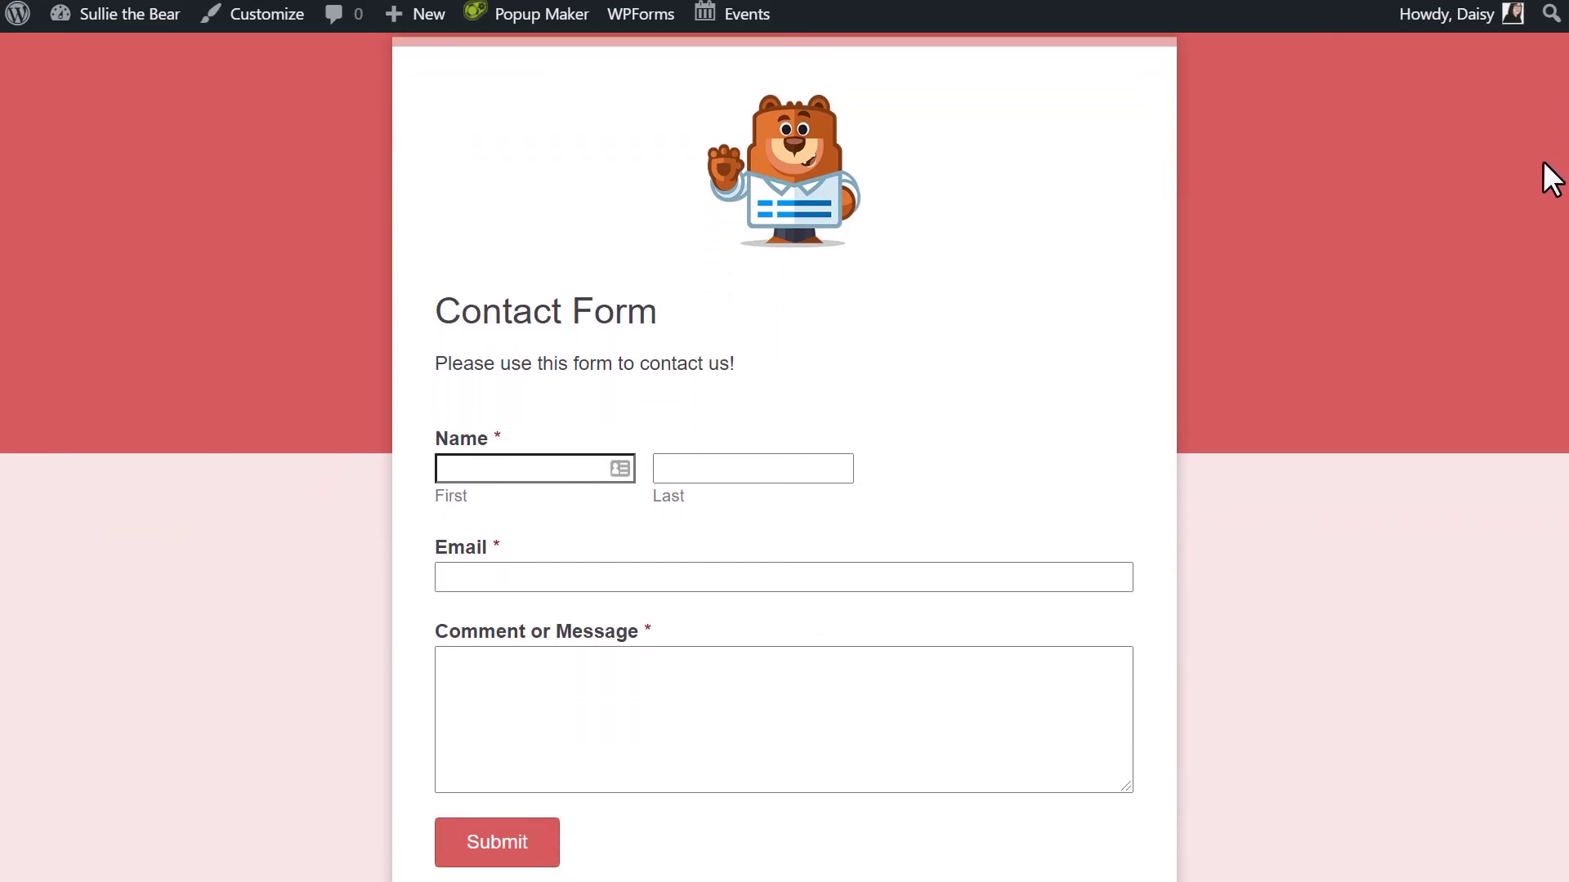